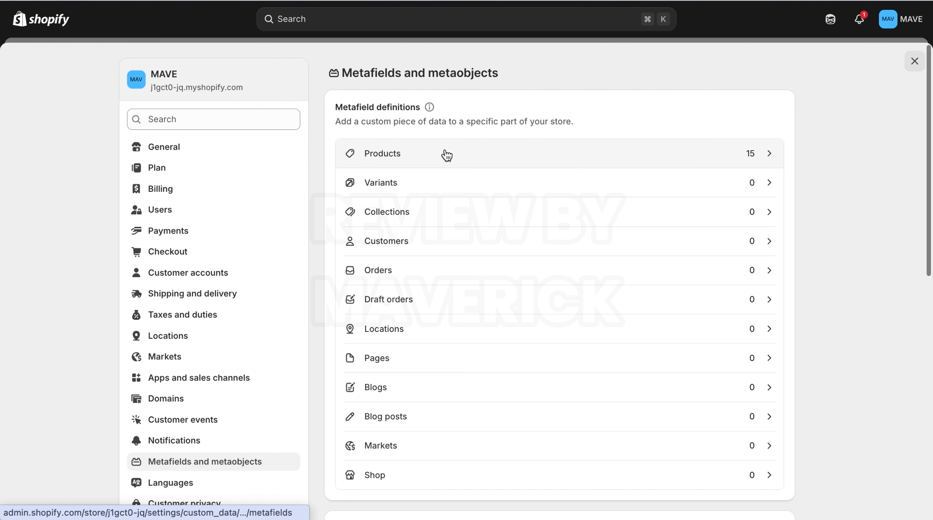
- Add a product metafield definition and name it "Estimated Delivery Date"
{"action": "left_click", "coordinate": [451, 156]}
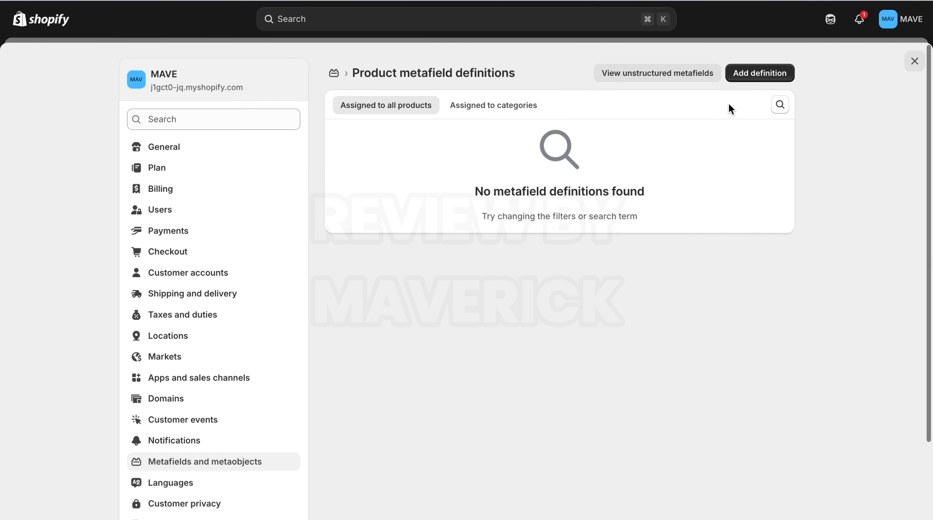
{"action": "left_click", "coordinate": [742, 75]}
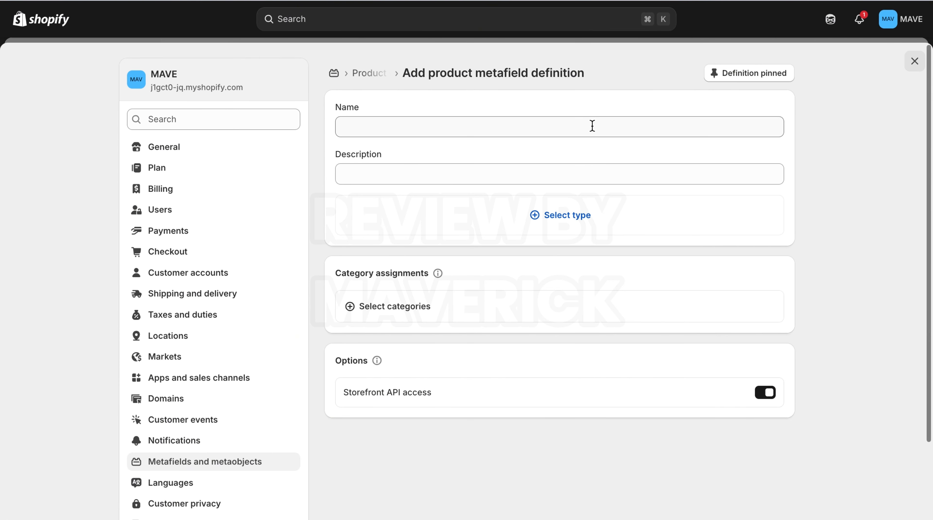
{"action": "left_click", "coordinate": [579, 130]}
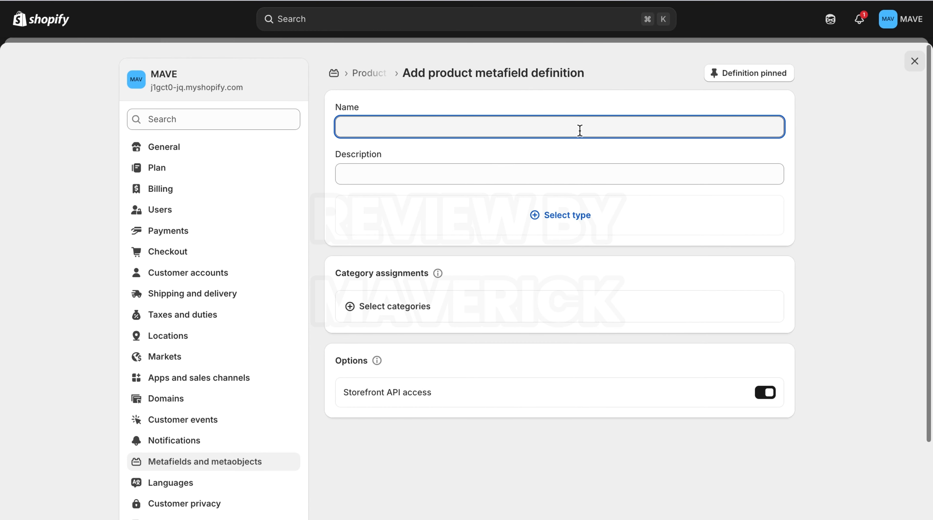
{"action": "type", "text": "Es"}
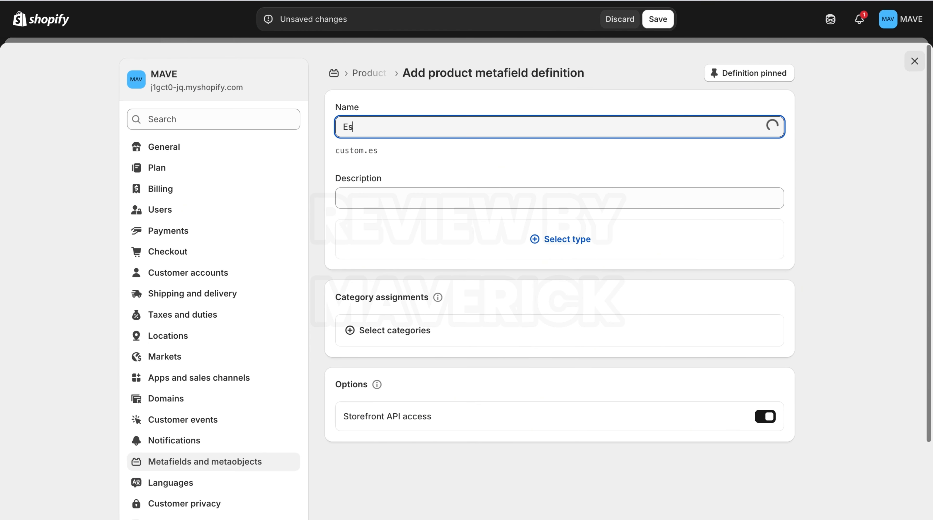
{"action": "type", "text": "timated"}
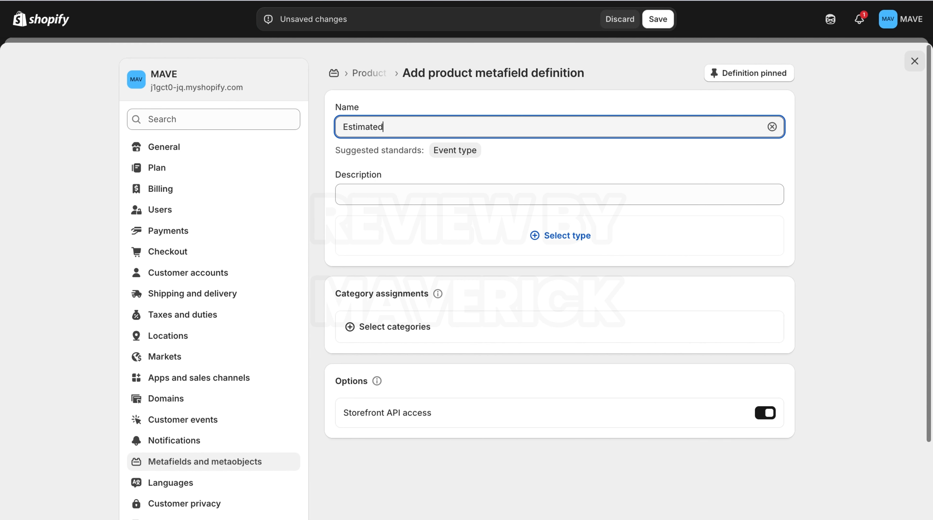
{"action": "type", "text": " Delive"}
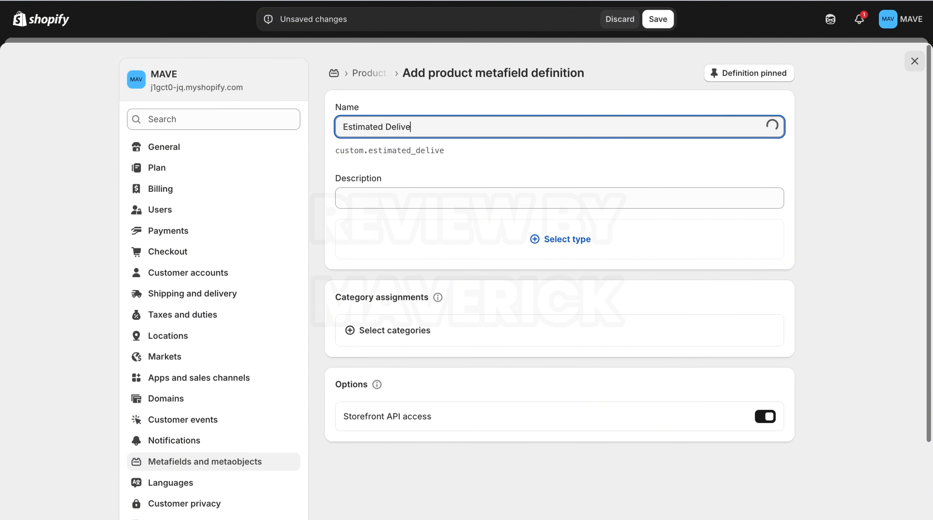
{"action": "type", "text": "ry Date"}
{"action": "left_click", "coordinate": [568, 167]}
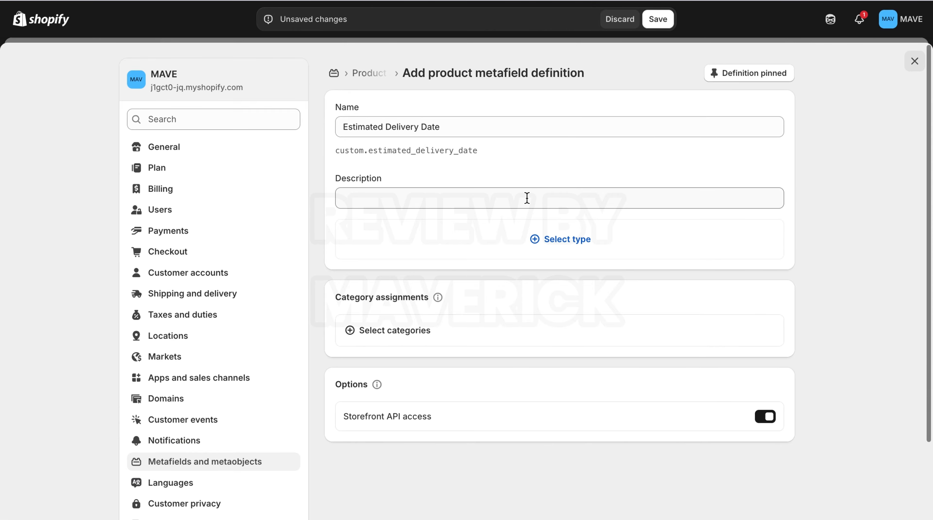
- Set the metafield's type to Single line text with one value, leave the description empty, and save the definition
{"action": "left_click", "coordinate": [564, 244]}
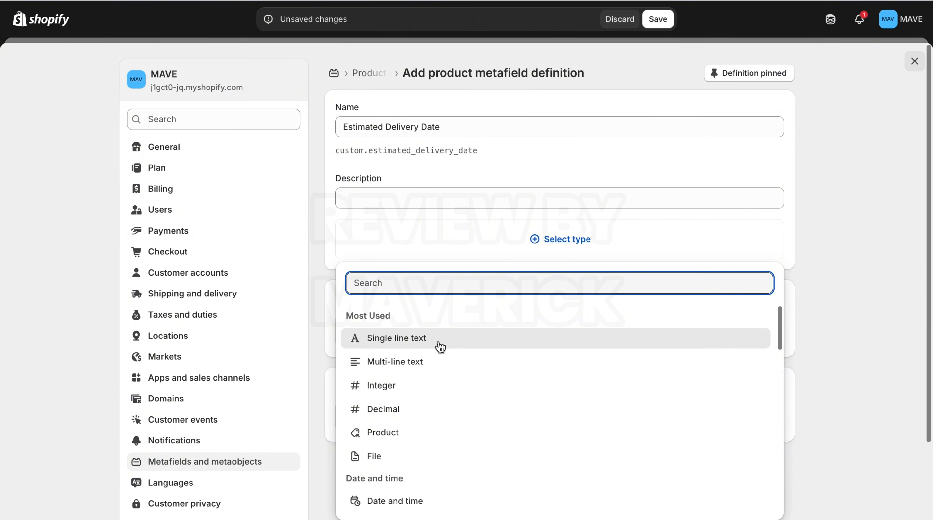
{"action": "left_click", "coordinate": [439, 343]}
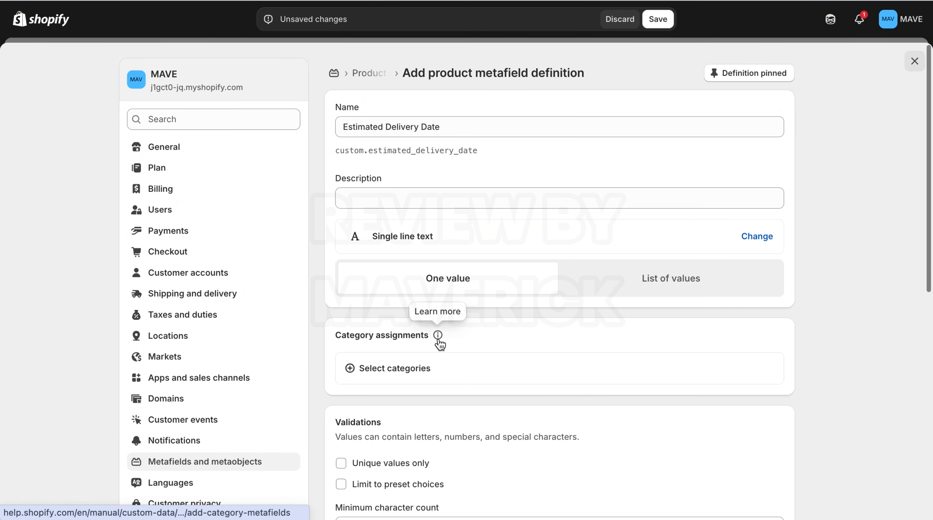
{"action": "left_click", "coordinate": [580, 191]}
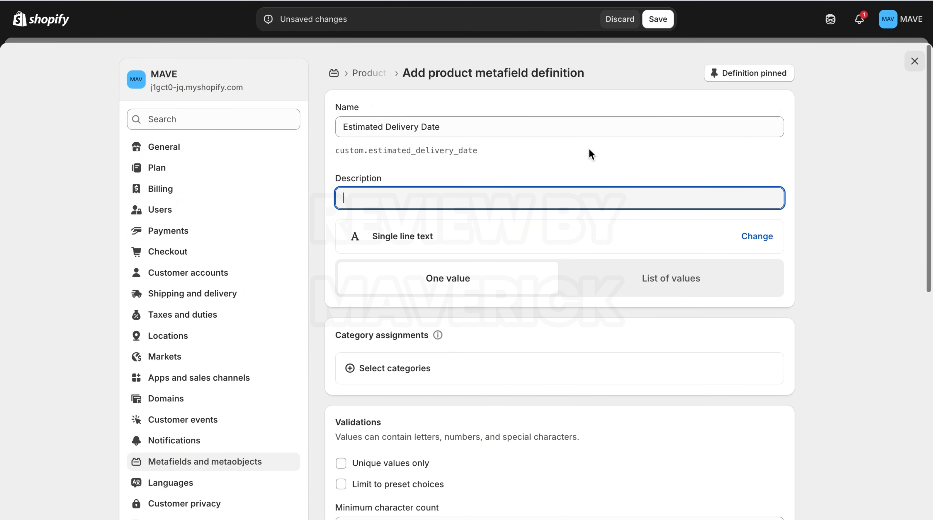
{"action": "left_click", "coordinate": [845, 216]}
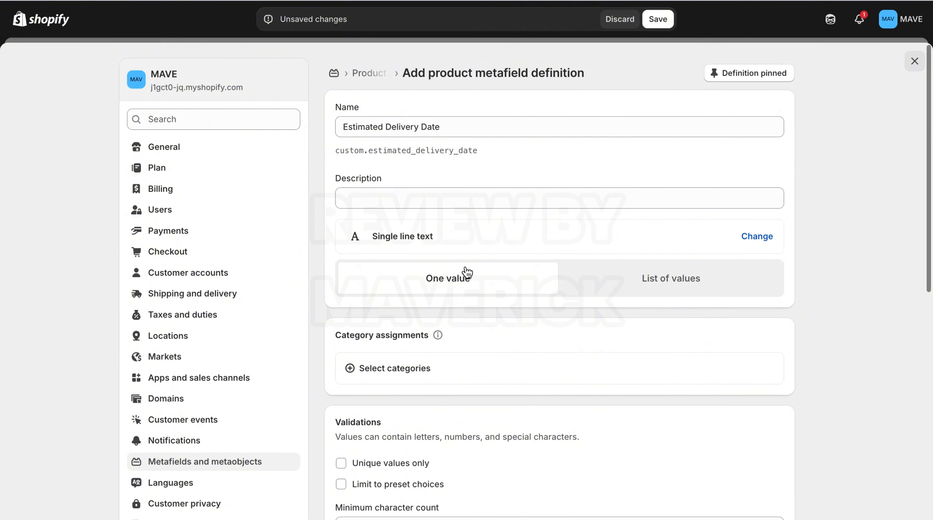
{"action": "left_click", "coordinate": [650, 18]}
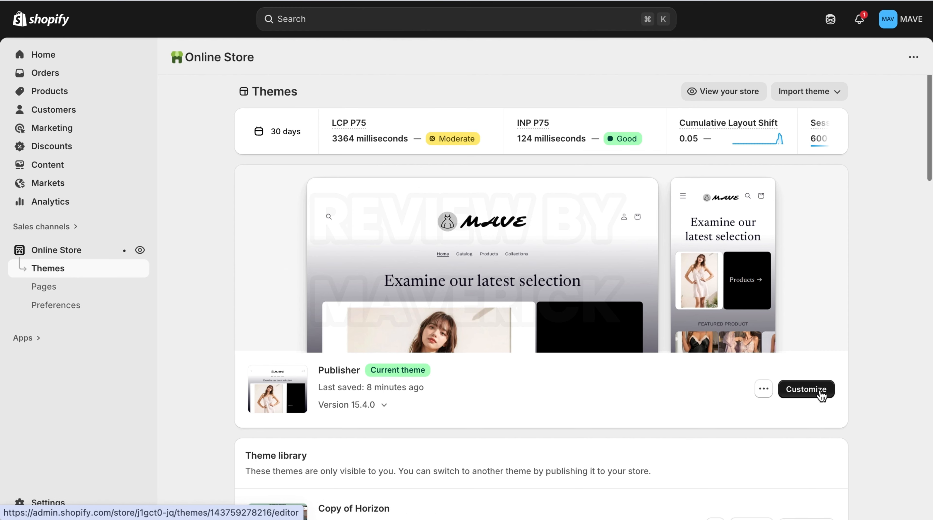
- Open the Publisher theme for customization and switch to the Default product template
{"action": "left_click", "coordinate": [806, 389]}
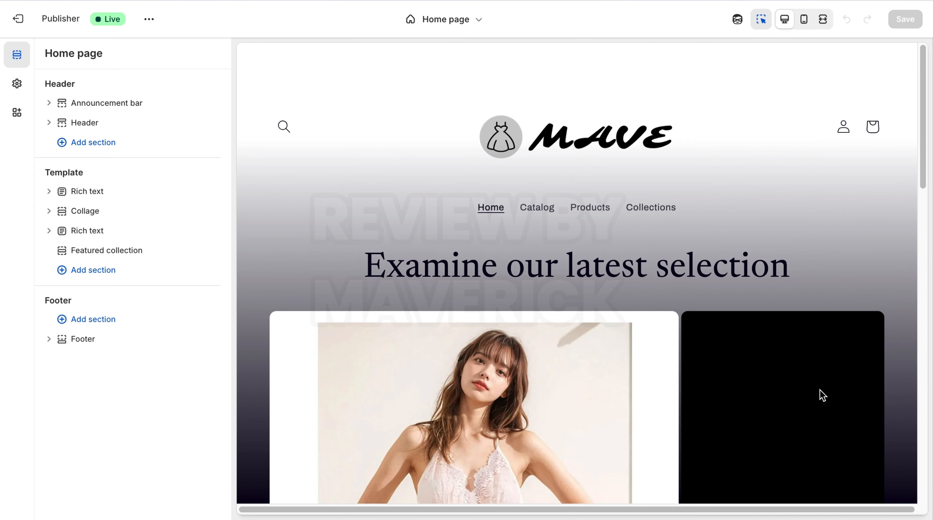
{"action": "left_click", "coordinate": [476, 21]}
{"action": "left_click", "coordinate": [430, 97]}
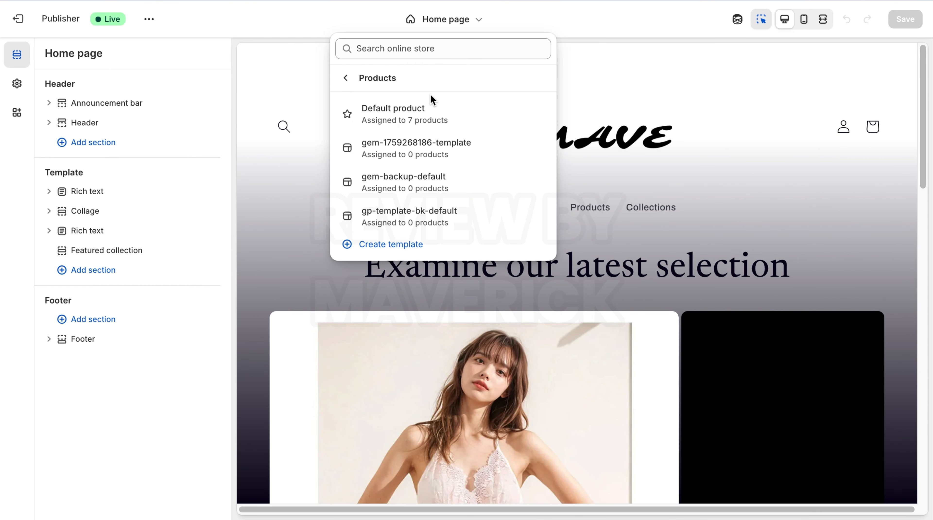
{"action": "left_click", "coordinate": [425, 109]}
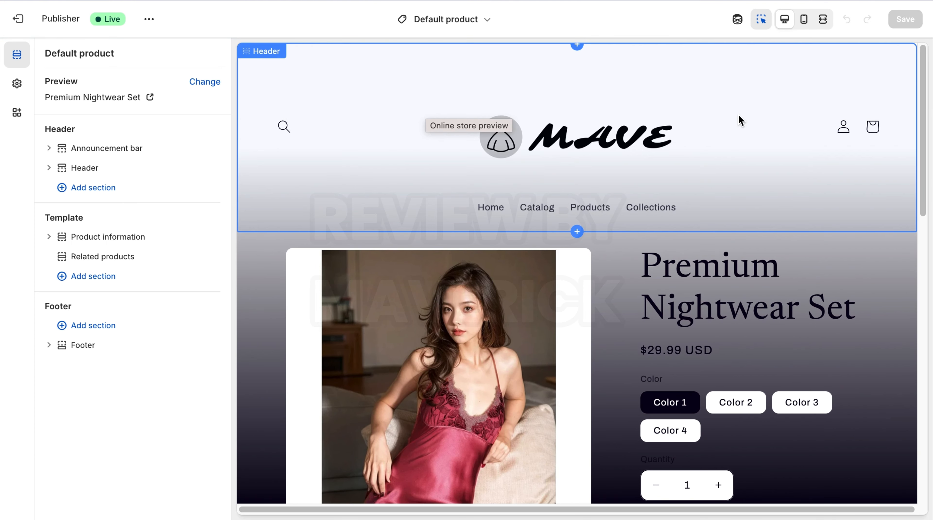
- Add a Custom Liquid block between Buy buttons and Description in the Product information section and open its Liquid code for editing
{"action": "scroll", "coordinate": [921, 152], "scroll_direction": "down", "scroll_amount": 10}
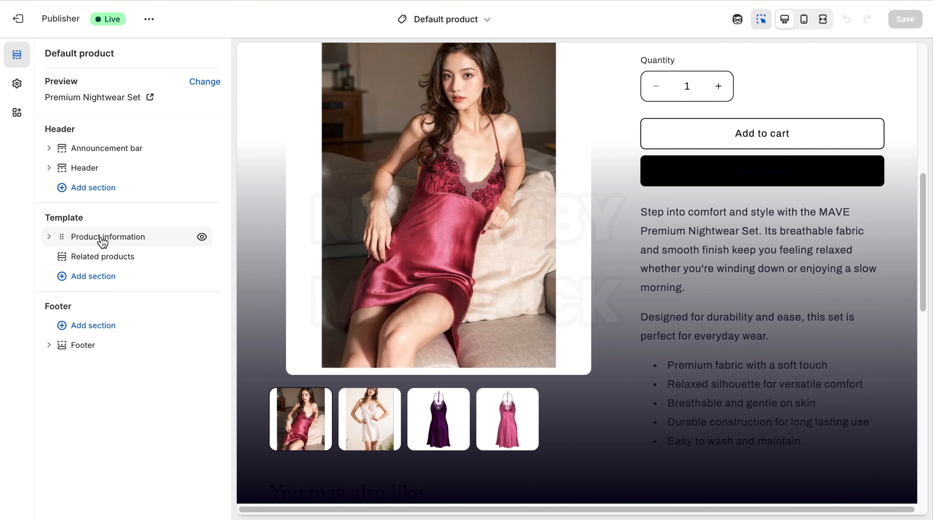
{"action": "left_click", "coordinate": [49, 237]}
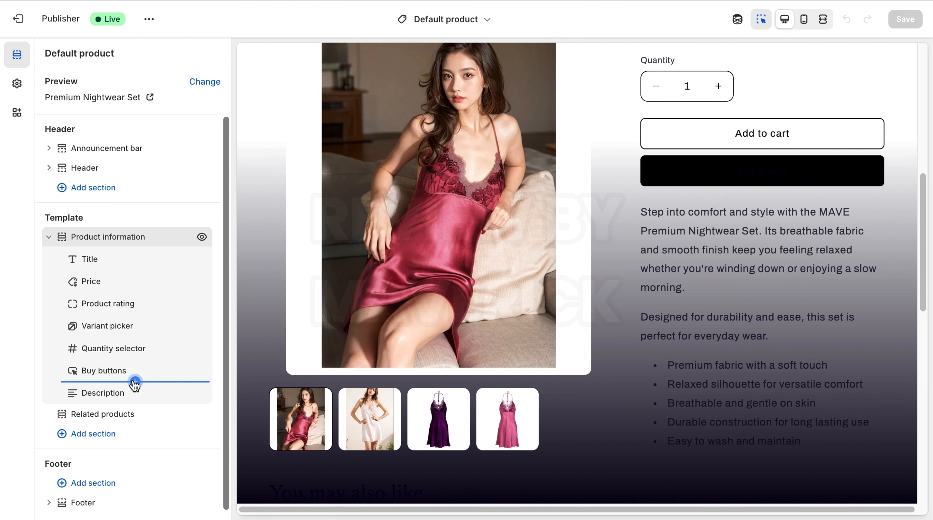
{"action": "left_click", "coordinate": [136, 384]}
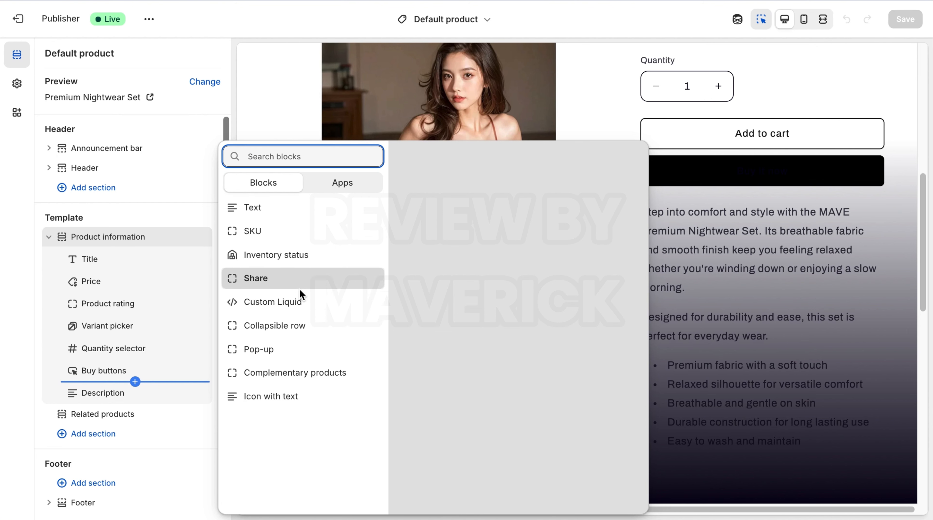
{"action": "left_click", "coordinate": [299, 302]}
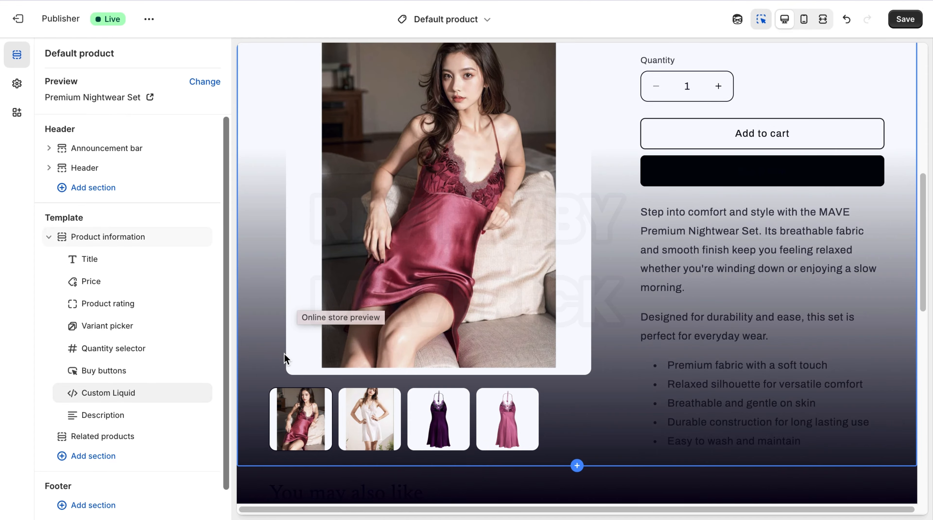
{"action": "left_click", "coordinate": [109, 392]}
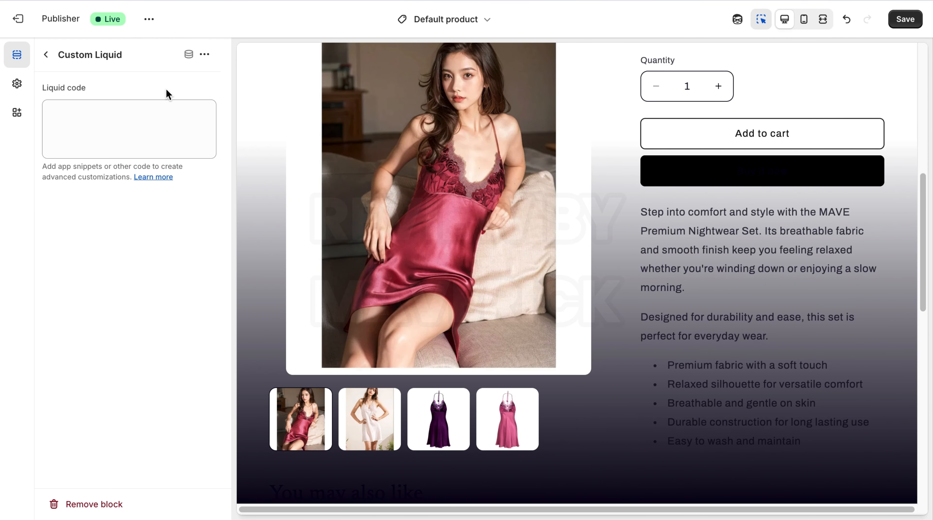
{"action": "left_click", "coordinate": [149, 116]}
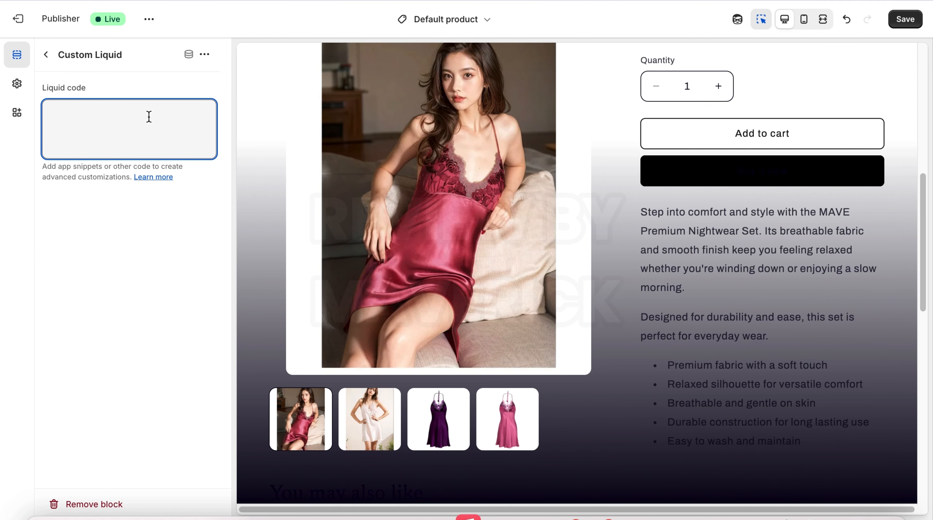
- Switch to the ESTIMATED DELIVERY DATE document in Google Docs and copy the code line under "TO SHOW ON EVERY PAGE"
{"action": "left_click", "coordinate": [247, 1]}
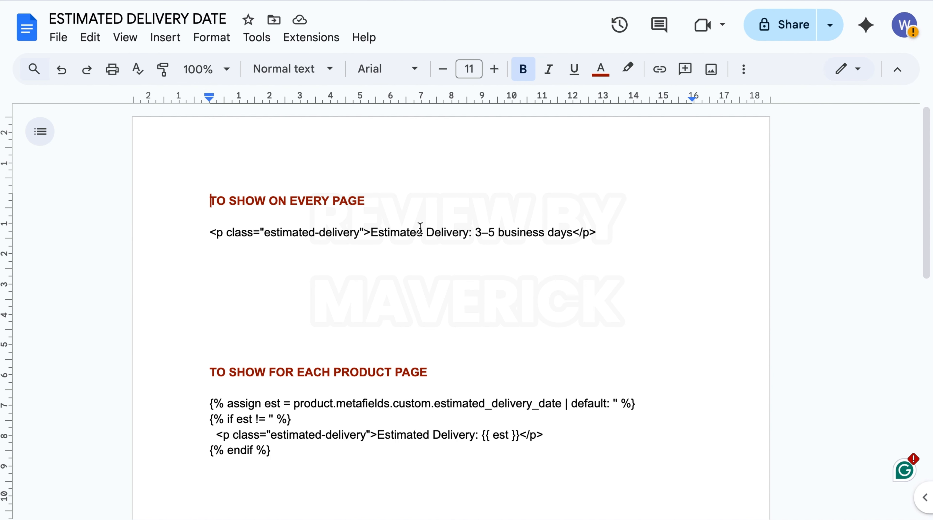
{"action": "double_click", "coordinate": [439, 232]}
{"action": "left_click", "coordinate": [443, 232]}
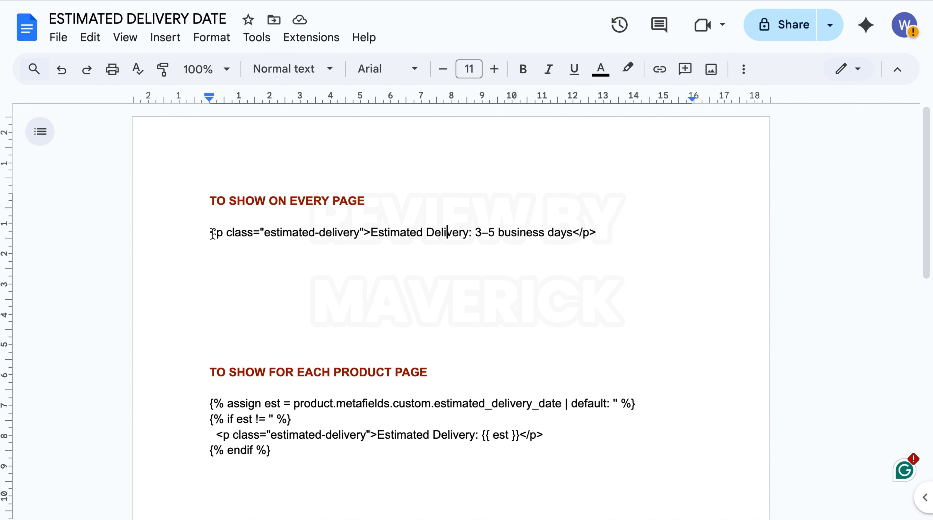
{"action": "mouse_move", "coordinate": [211, 232]}
{"action": "left_mouse_down"}
{"action": "mouse_move", "coordinate": [597, 233]}
{"action": "mouse_move", "coordinate": [348, 241]}
{"action": "mouse_move", "coordinate": [206, 229]}
{"action": "left_mouse_up"}
{"action": "left_click", "coordinate": [598, 234]}
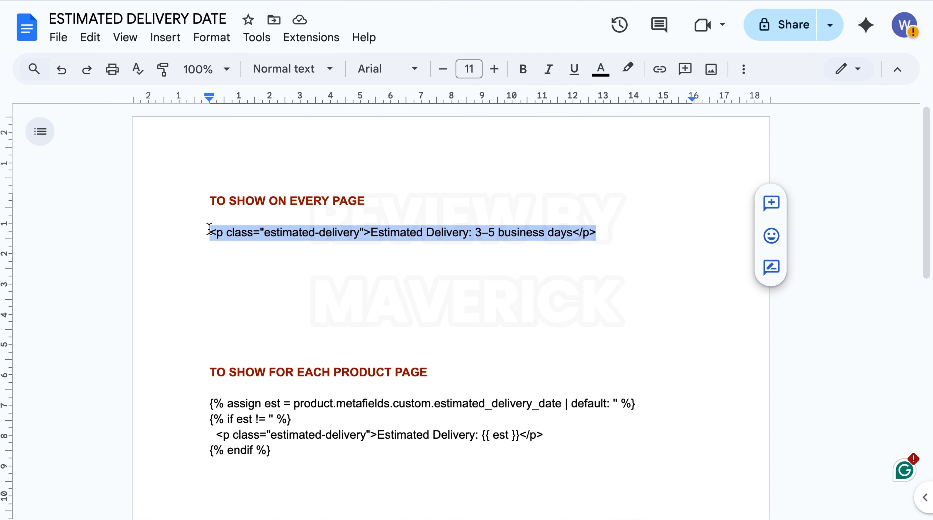
{"action": "right_click", "coordinate": [239, 238]}
{"action": "left_click", "coordinate": [282, 147]}
- Return to the Shopify theme editor and paste the fixed "Estimated Delivery: 3–5 business days" paragraph into the Custom Liquid block's code
{"action": "left_click", "coordinate": [473, 0]}
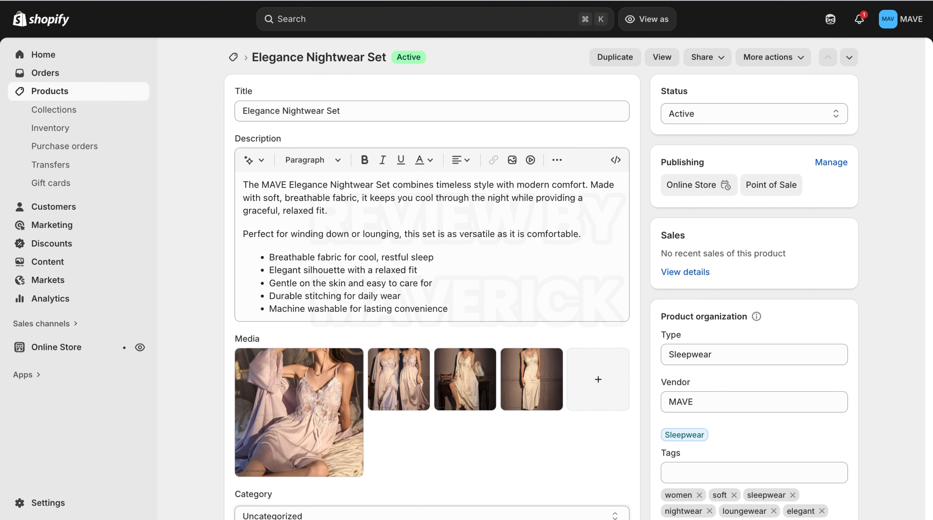
{"action": "left_click", "coordinate": [510, 1]}
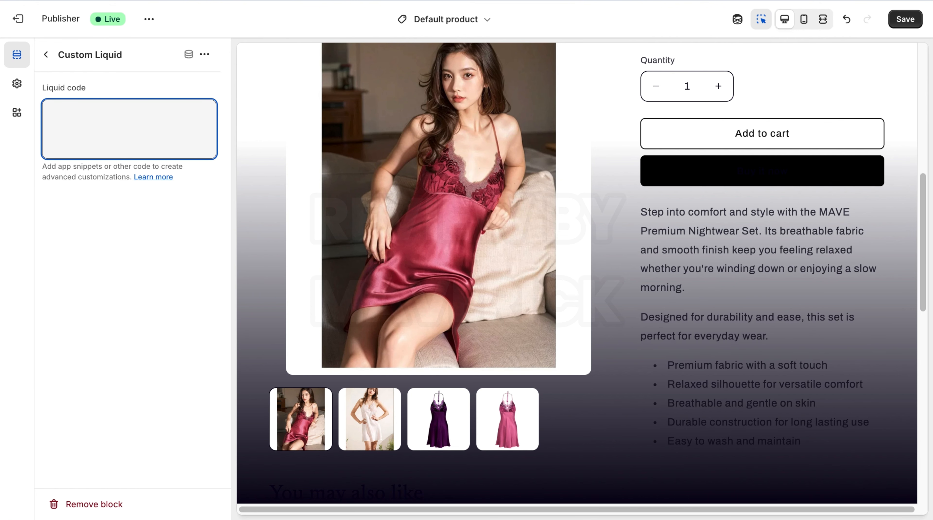
{"action": "right_click", "coordinate": [134, 110]}
{"action": "left_click", "coordinate": [150, 211]}
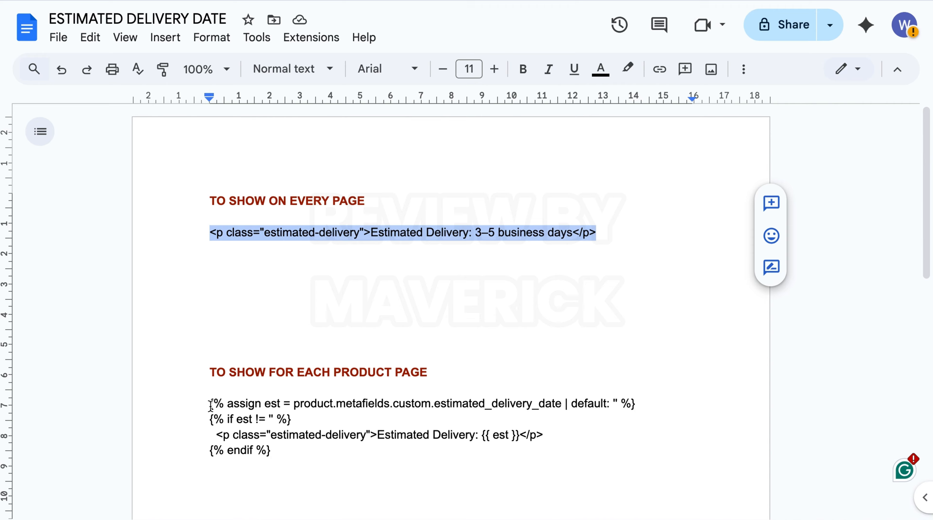
- In the Google Docs document, copy the four-line Liquid code under "TO SHOW FOR EACH PRODUCT PAGE"
{"action": "left_click_drag", "start_coordinate": [211, 405], "coordinate": [276, 451]}
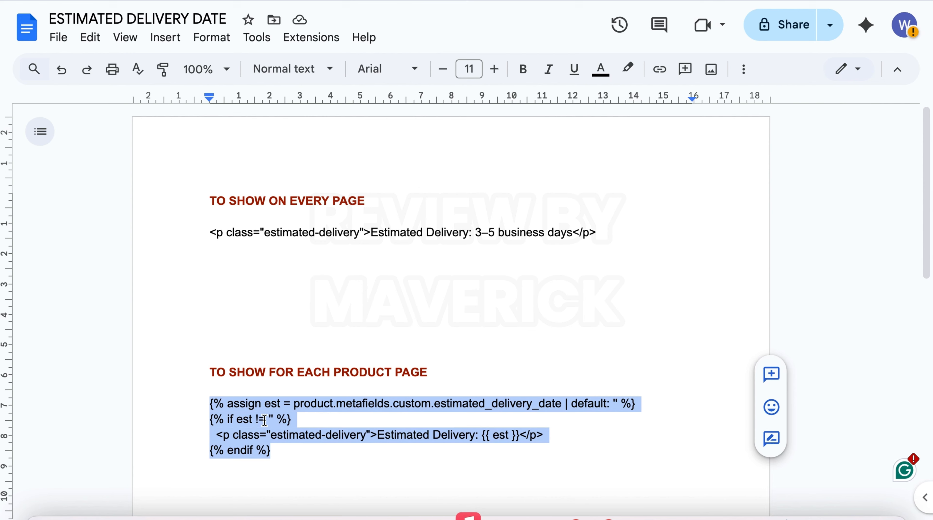
{"action": "right_click", "coordinate": [267, 430]}
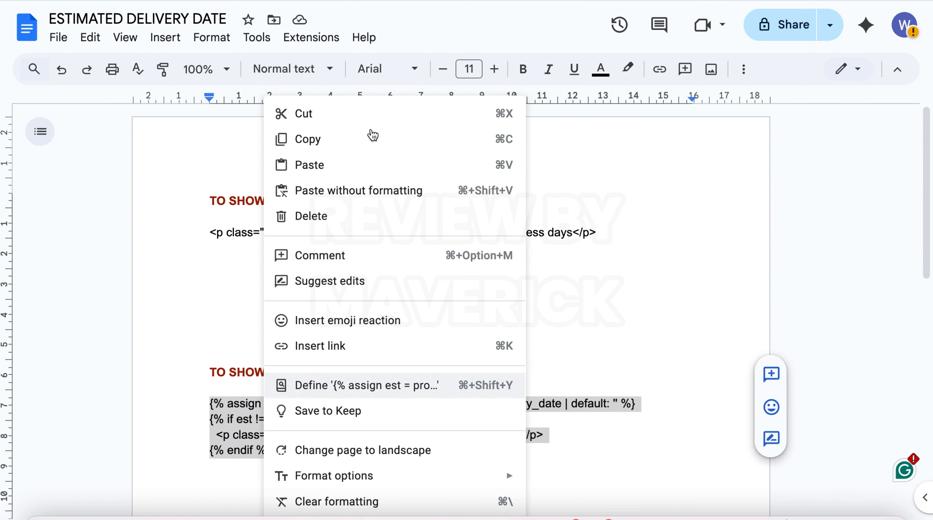
{"action": "left_click", "coordinate": [358, 141]}
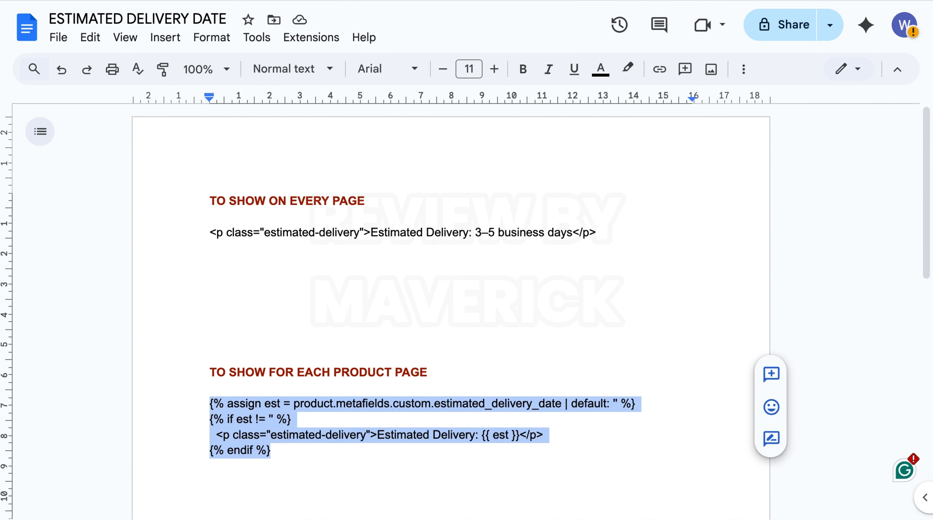
- In the Shopify theme editor, replace the Custom Liquid block's entire code with the copied estimated_delivery_date metafield code and save the template
{"action": "left_click", "coordinate": [452, 1]}
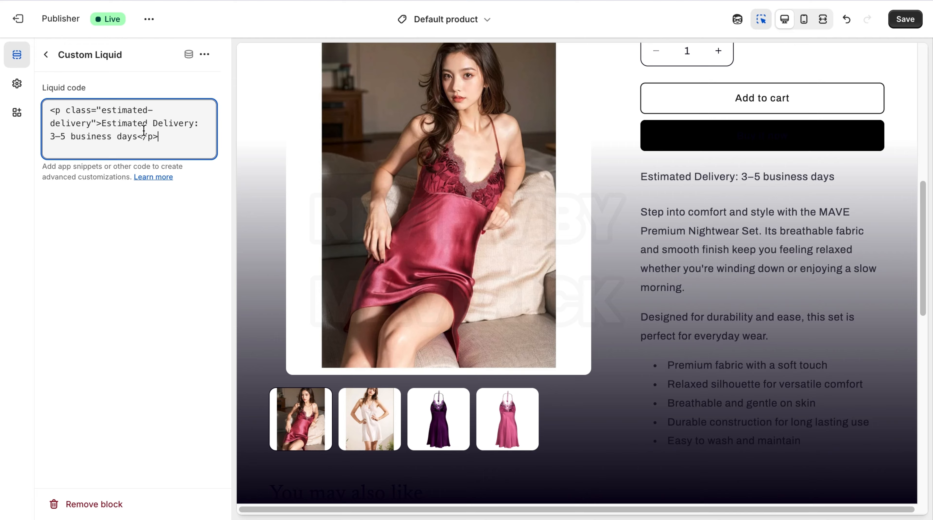
{"action": "key", "text": "super+a"}
{"action": "right_click", "coordinate": [160, 135]}
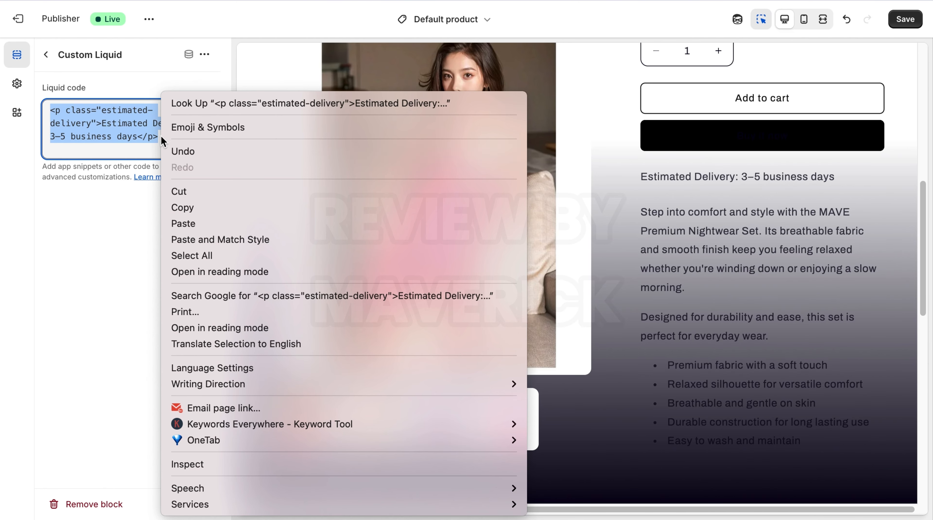
{"action": "left_click", "coordinate": [186, 224]}
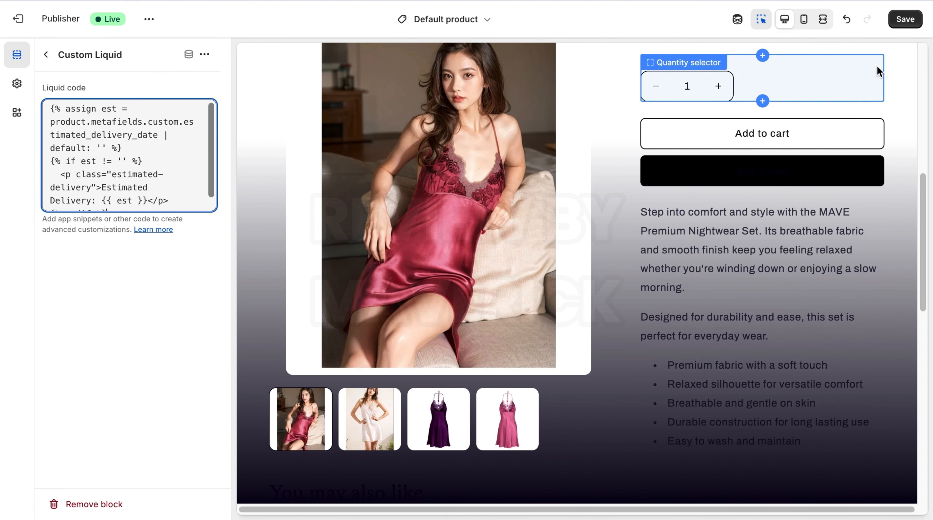
{"action": "left_click", "coordinate": [906, 20]}
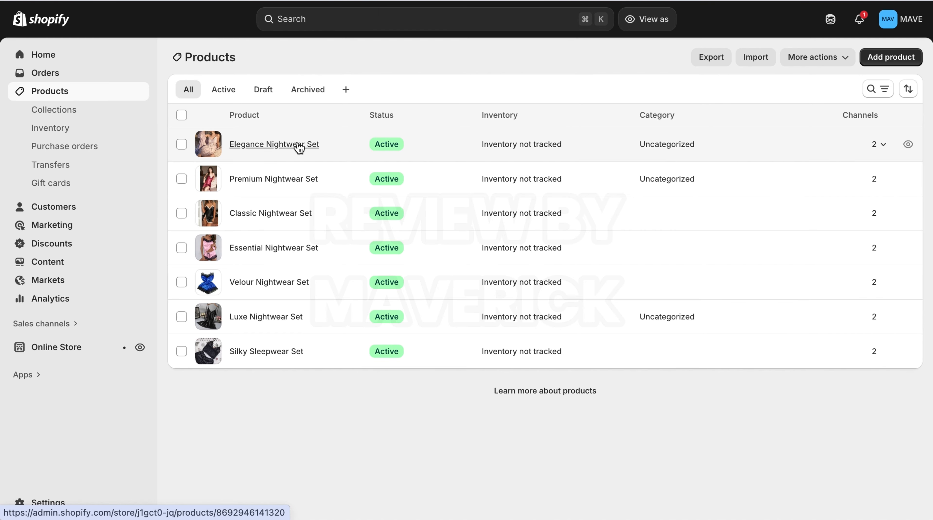
- Open the Elegance Nightwear Set product and compare its Metafields section with the Estimated Delivery Date metafield definition
{"action": "left_click", "coordinate": [299, 146]}
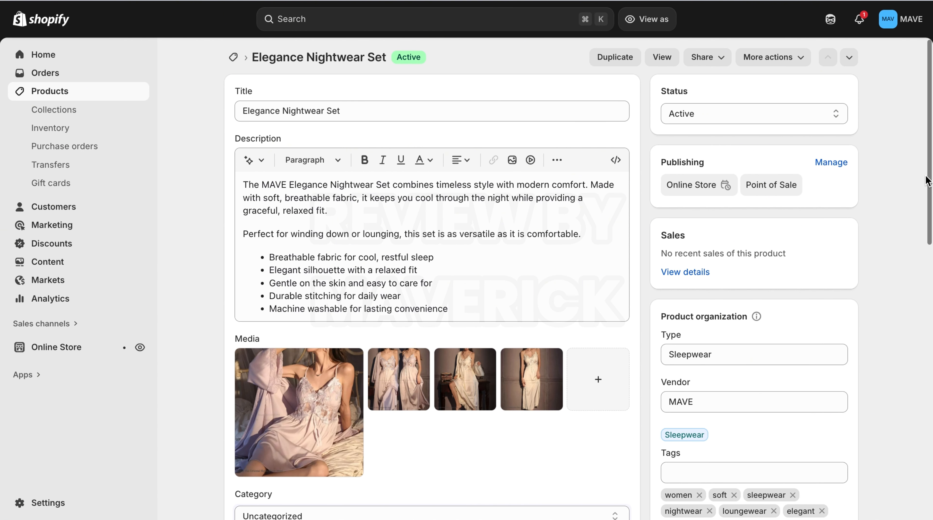
{"action": "scroll", "coordinate": [927, 180], "scroll_direction": "down", "scroll_amount": 15}
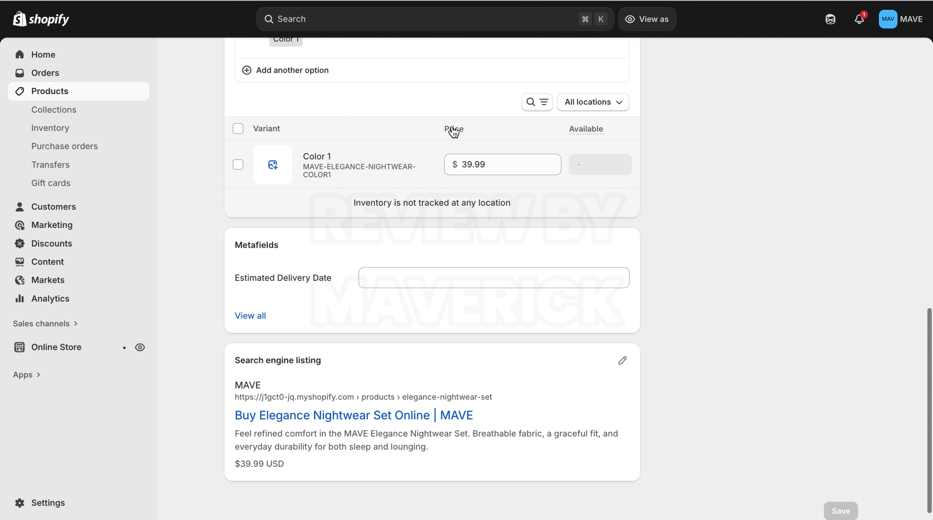
{"action": "left_click", "coordinate": [462, 1]}
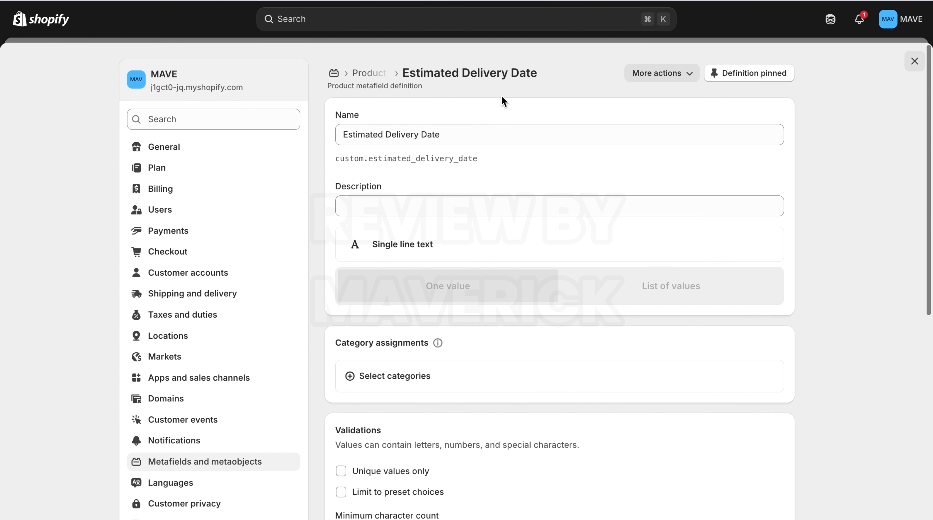
{"action": "left_click", "coordinate": [451, 2]}
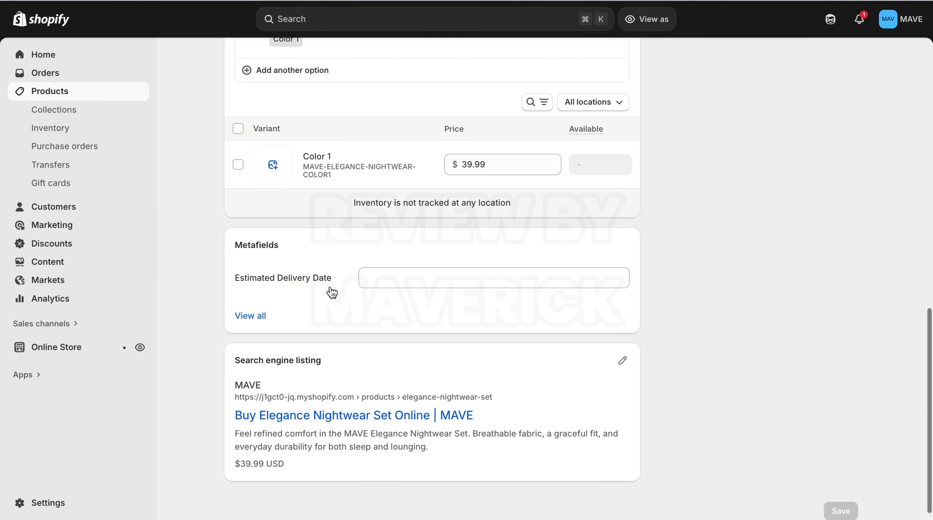
{"action": "left_click", "coordinate": [462, 2]}
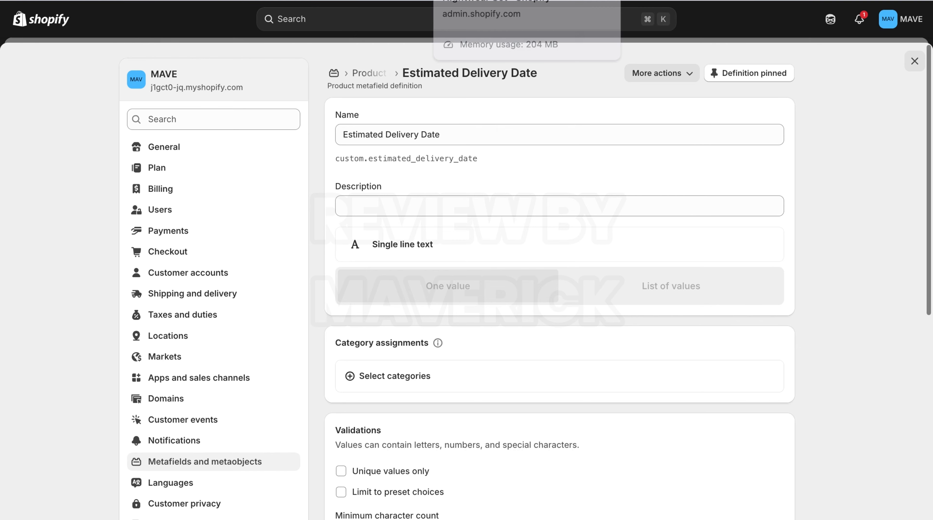
{"action": "left_click", "coordinate": [447, 2]}
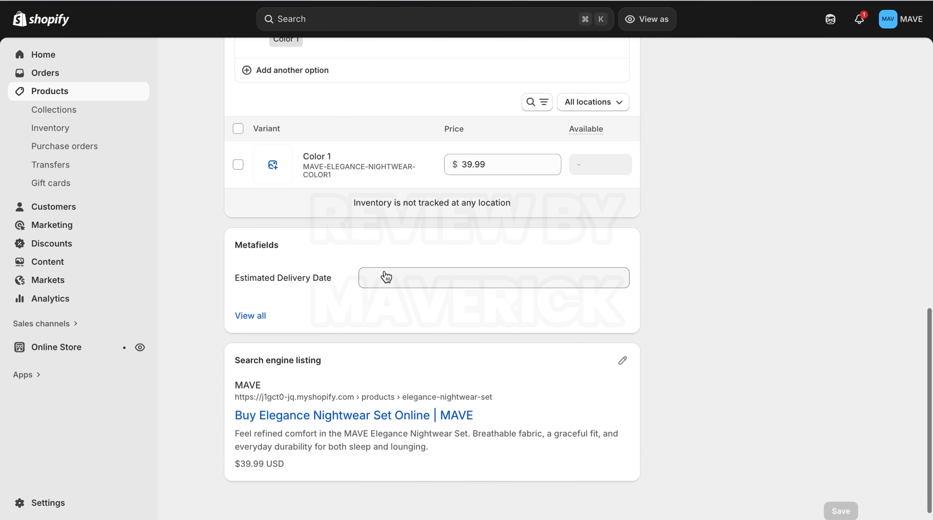
- Set the Elegance Nightwear Set's Estimated Delivery Date metafield to "Arrives in 3 to 5 Business Days" and save the product
{"action": "left_click", "coordinate": [389, 284]}
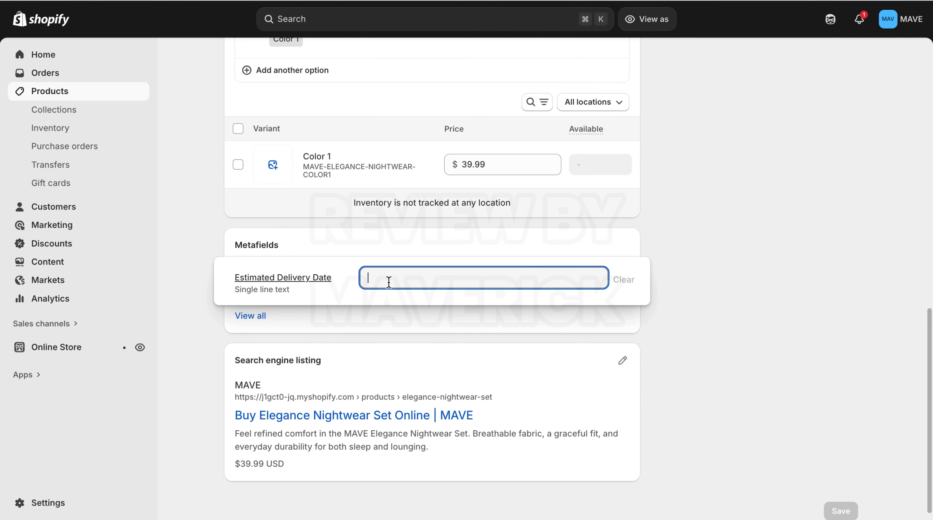
{"action": "type", "text": "Arriv"}
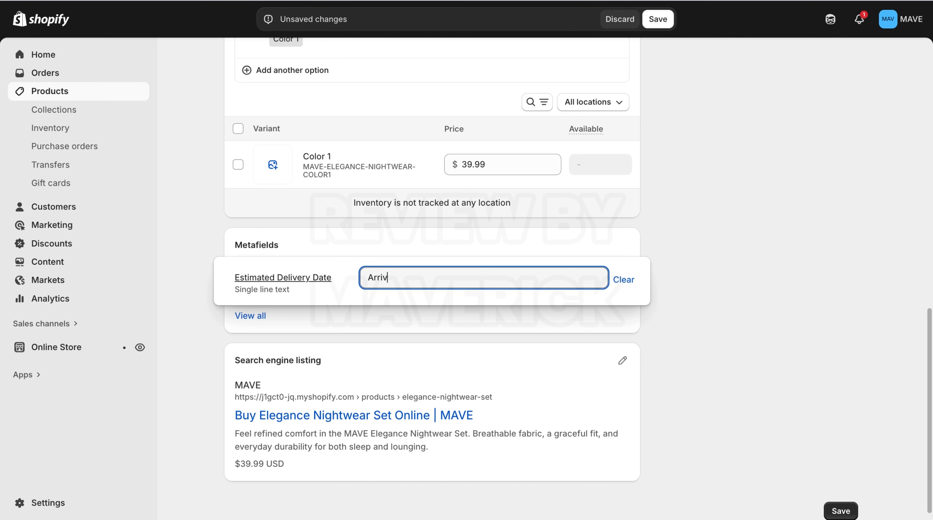
{"action": "type", "text": "es in 3 to 5 Business Days"}
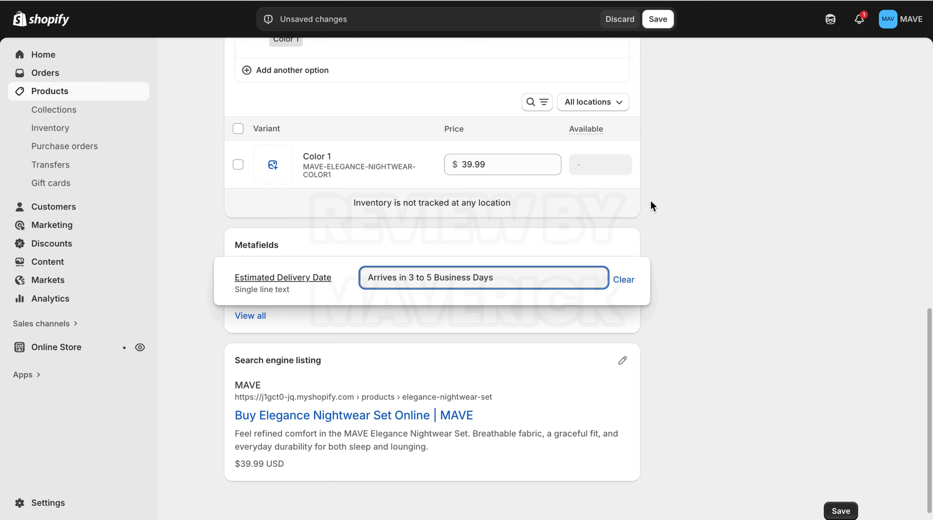
{"action": "left_click", "coordinate": [695, 189]}
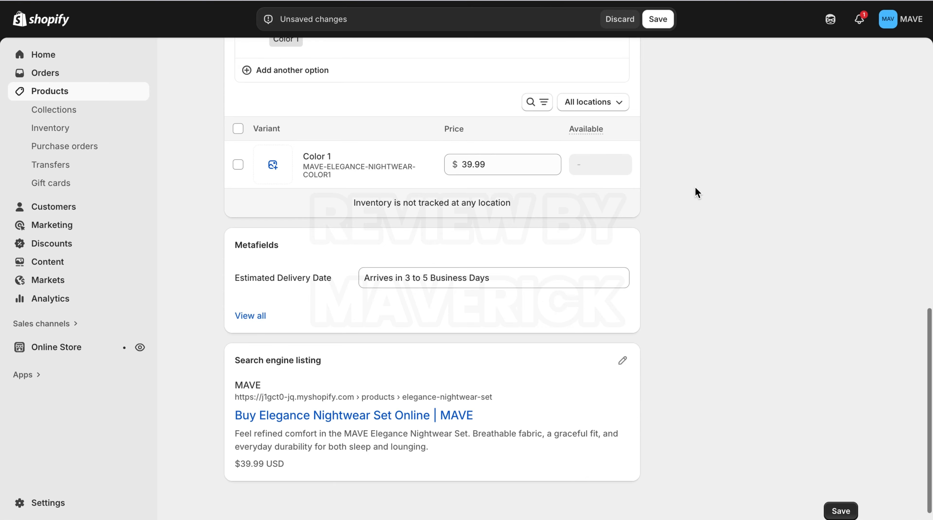
{"action": "left_click", "coordinate": [657, 22]}
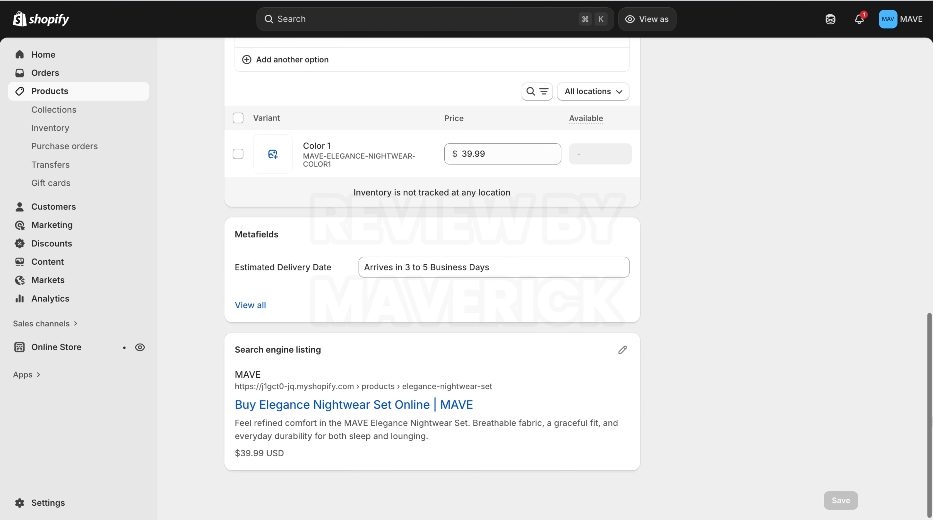
- View the Elegance Nightwear Set's storefront page and check the estimated delivery text in the product information
{"action": "left_click_drag", "start_coordinate": [930, 417], "coordinate": [929, 139]}
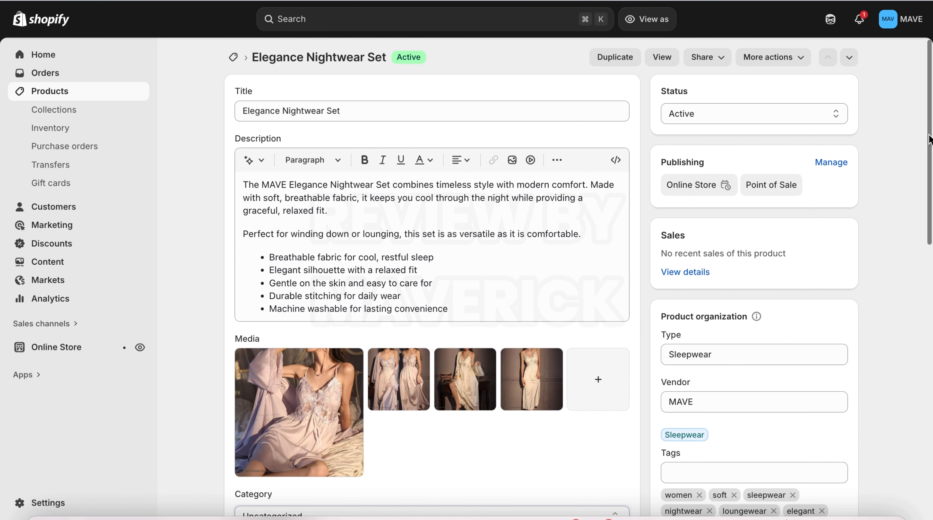
{"action": "left_click", "coordinate": [662, 58]}
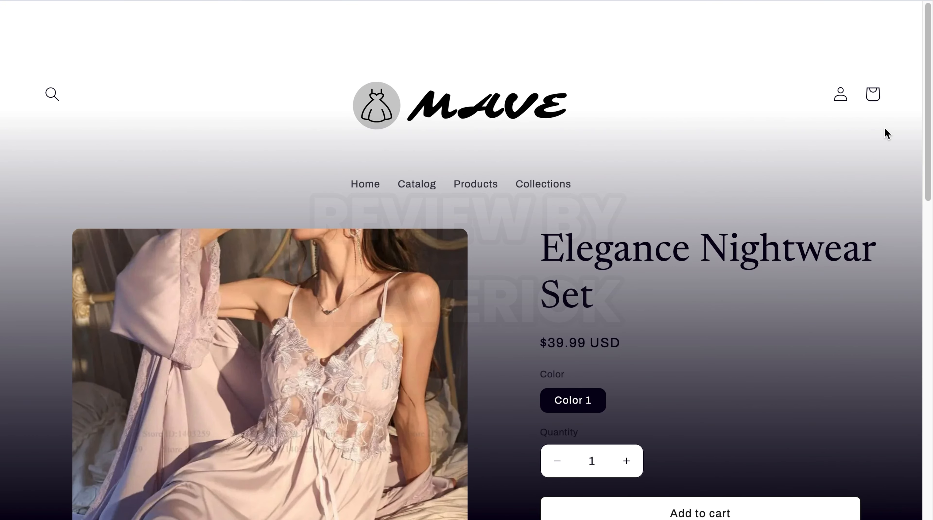
{"action": "left_click_drag", "start_coordinate": [927, 133], "coordinate": [930, 293]}
{"action": "scroll", "coordinate": [748, 147], "scroll_direction": "down", "scroll_amount": 2}
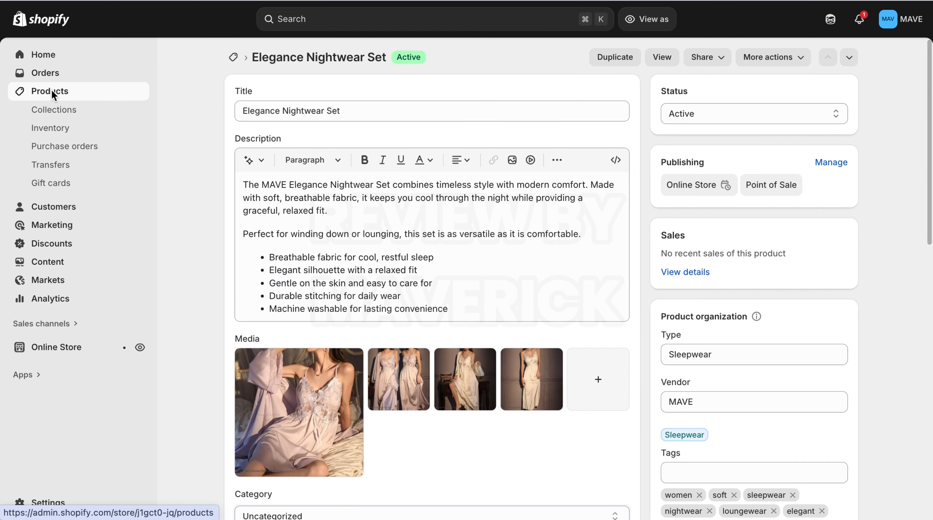
- Go back to the product list, then in the Google Docs document change the "TO SHOW ON EVERY PAGE" code's delivery range to 5–10 business days
{"action": "left_click", "coordinate": [52, 90]}
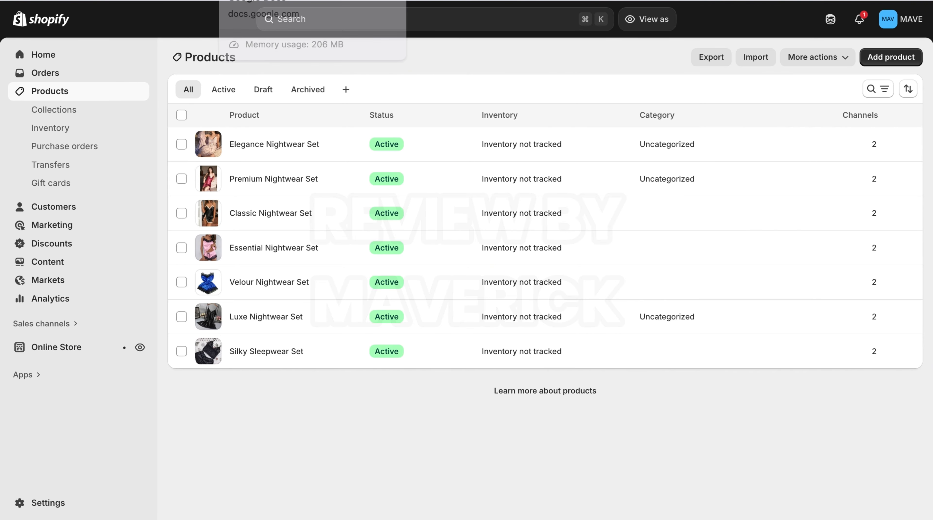
{"action": "left_click", "coordinate": [228, 0]}
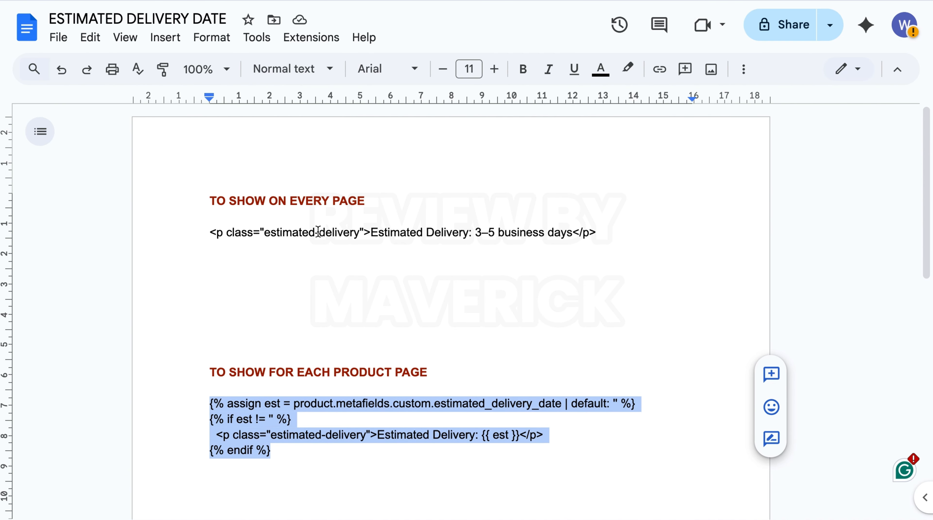
{"action": "left_click", "coordinate": [493, 231]}
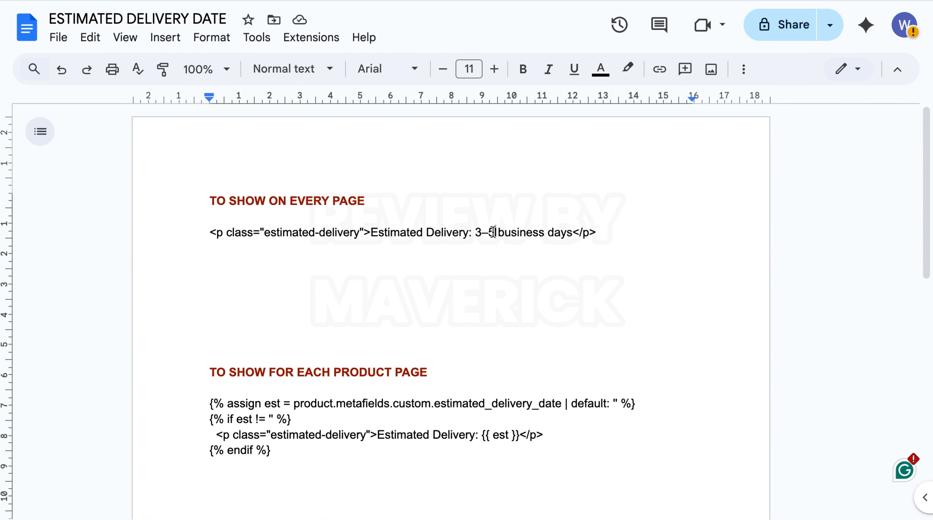
{"action": "key", "text": "BackSpace"}
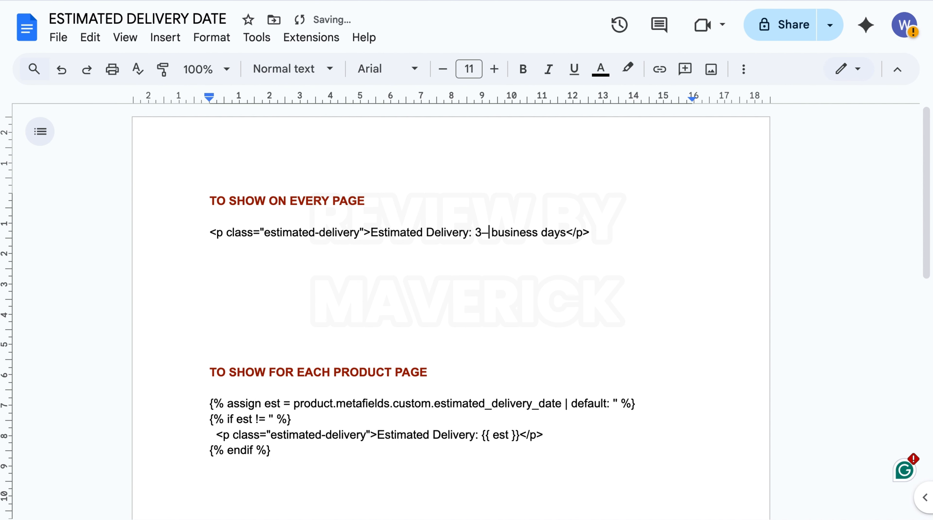
{"action": "type", "text": "10"}
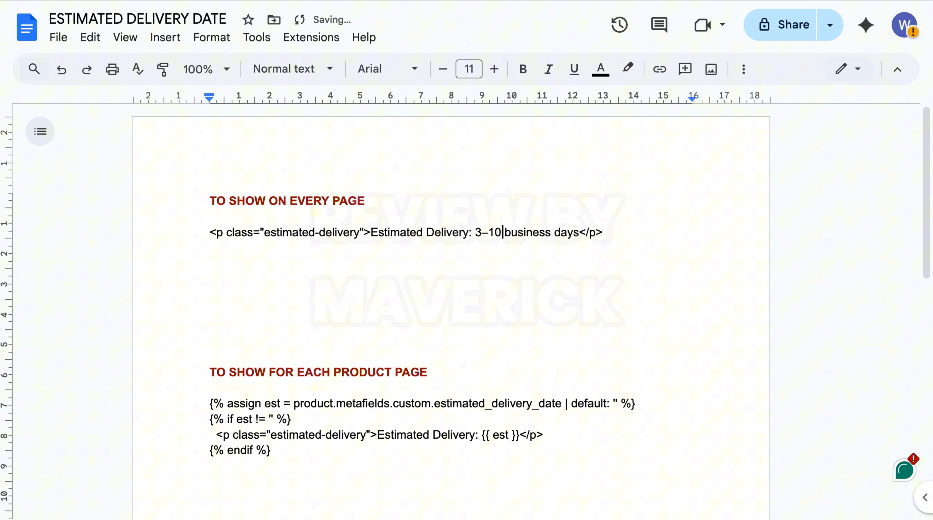
{"action": "left_click", "coordinate": [481, 232]}
{"action": "key", "text": "BackSpace"}
{"action": "type", "text": "5"}
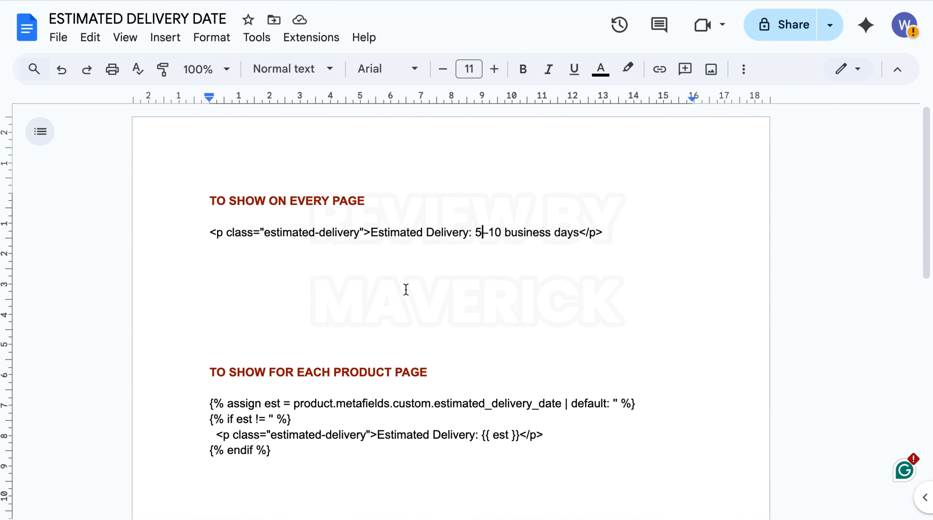
- Return to the Shopify product list and open the Premium Nightwear Set product at its Metafields section
{"action": "left_click", "coordinate": [452, 0]}
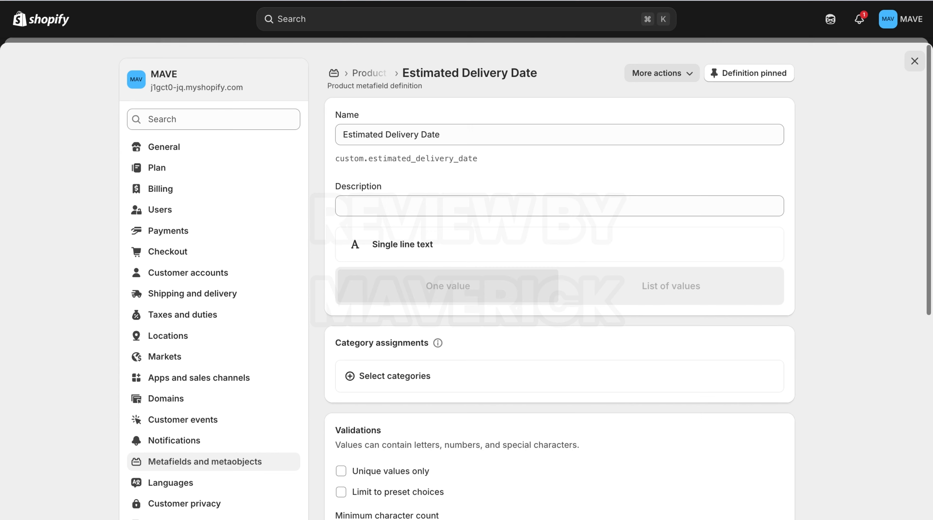
{"action": "left_click", "coordinate": [445, 0]}
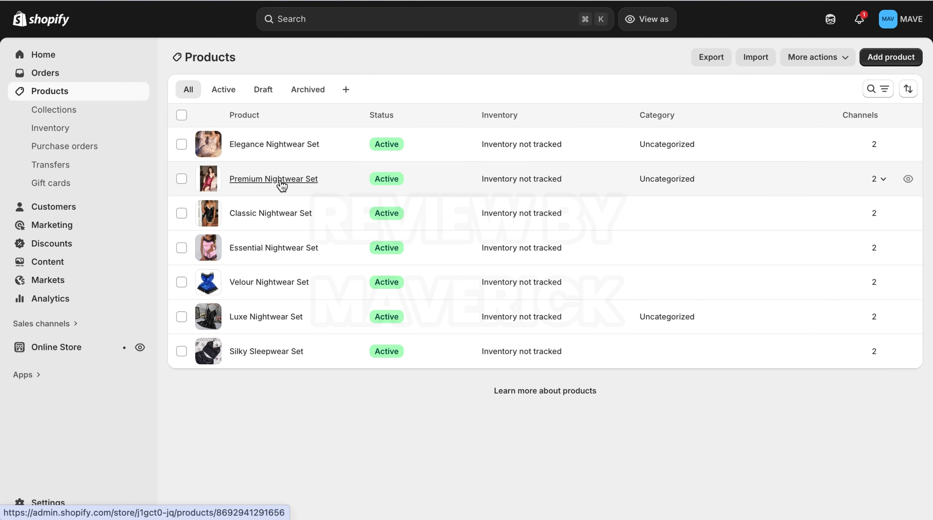
{"action": "left_click", "coordinate": [282, 186]}
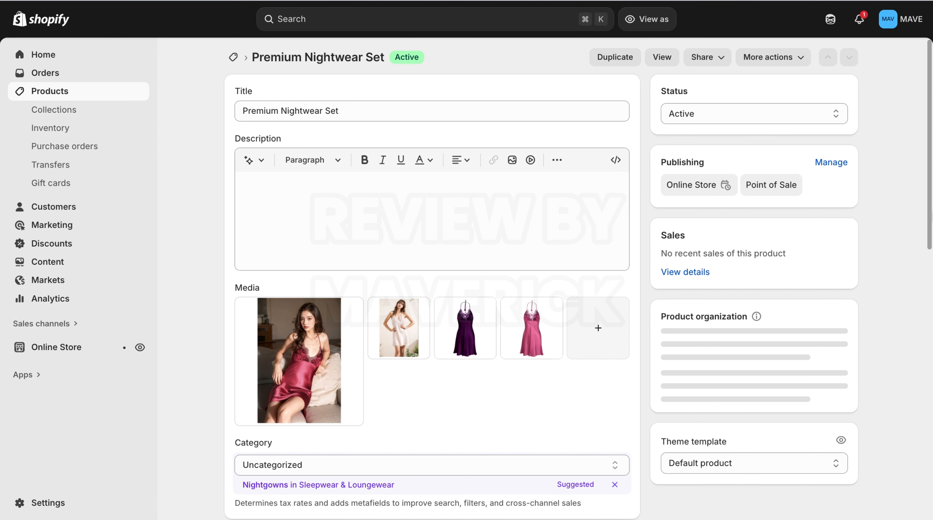
{"action": "scroll", "coordinate": [432, 277], "scroll_direction": "down", "scroll_amount": 3}
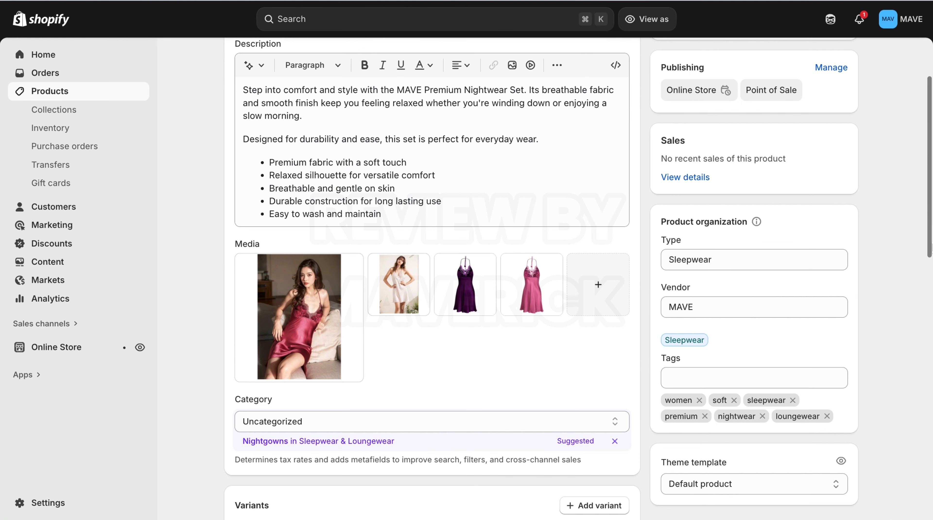
{"action": "left_click_drag", "start_coordinate": [927, 247], "coordinate": [909, 311]}
{"action": "left_click", "coordinate": [923, 263]}
{"action": "left_click_drag", "start_coordinate": [928, 244], "coordinate": [929, 445]}
{"action": "scroll", "coordinate": [578, 452], "scroll_direction": "down", "scroll_amount": 4}
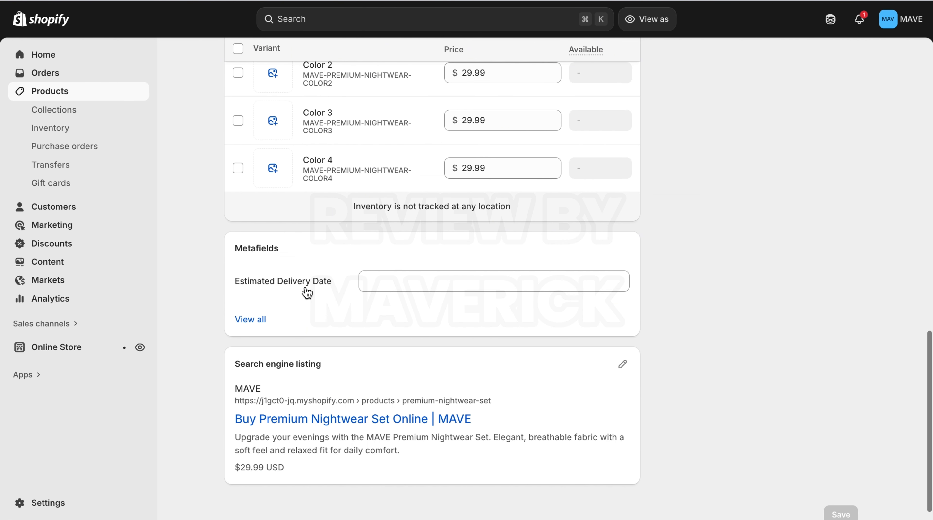
- Set the Premium Nightwear Set's Estimated Delivery Date metafield to "Arrives in 7 to 12 Business Days" and save the product
{"action": "left_click", "coordinate": [390, 279]}
{"action": "type", "text": "Arrives in 7 to 12 Busi"}
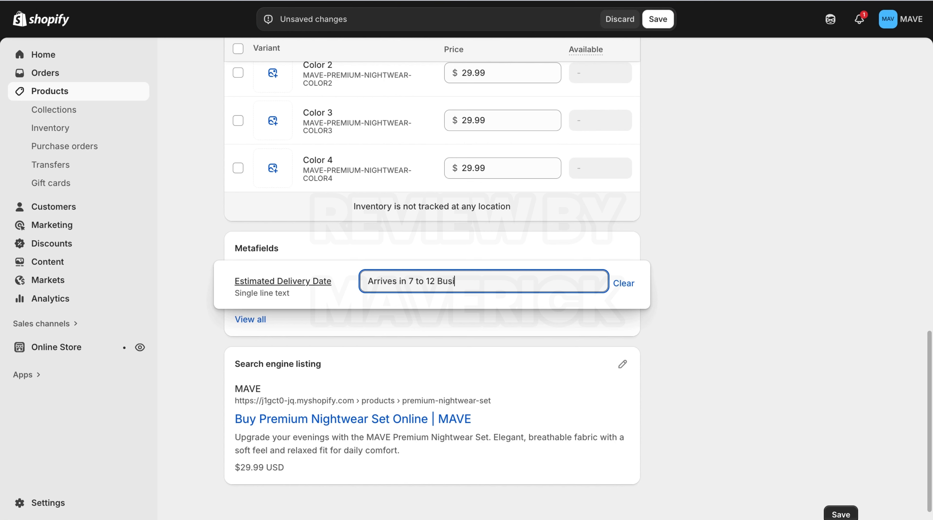
{"action": "type", "text": "ness Days"}
{"action": "left_click", "coordinate": [690, 233]}
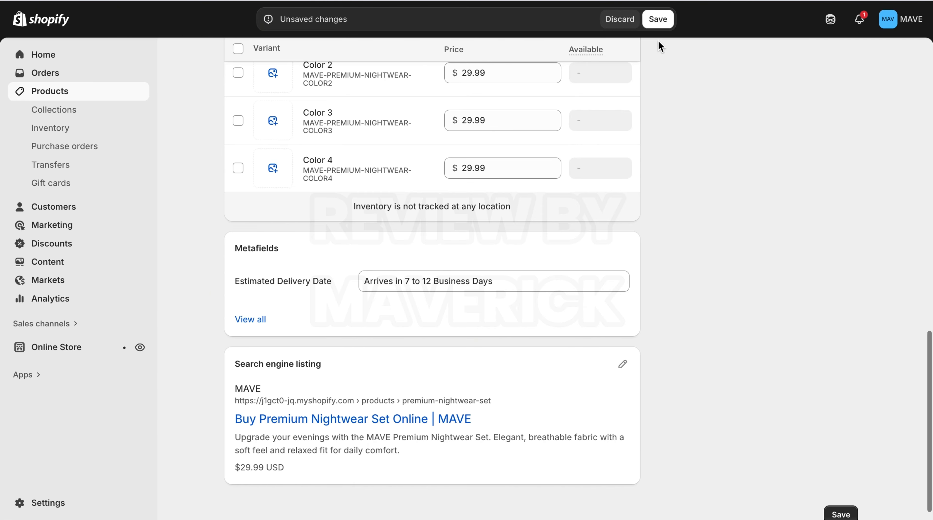
{"action": "left_click", "coordinate": [658, 21]}
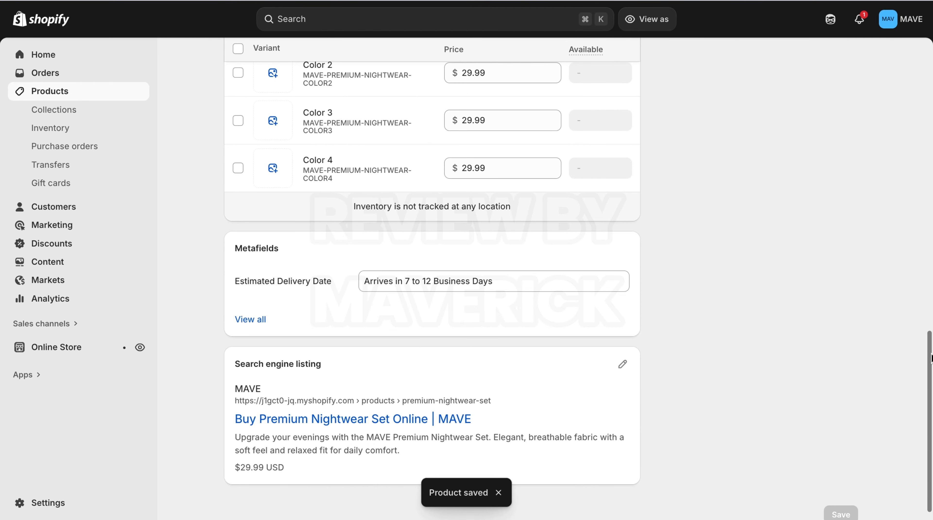
- View the Premium Nightwear Set's storefront page and check its estimated delivery text
{"action": "scroll", "coordinate": [930, 357], "scroll_direction": "up", "scroll_amount": 15}
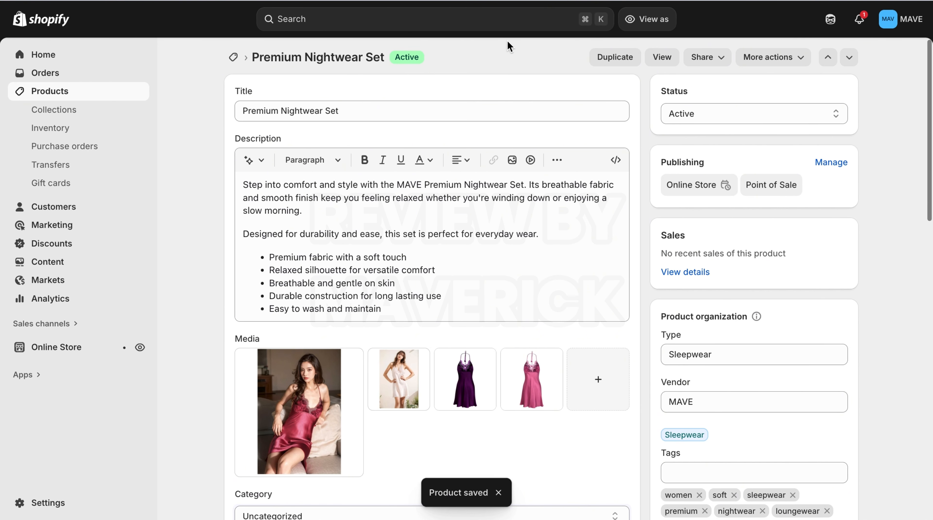
{"action": "left_click", "coordinate": [662, 59]}
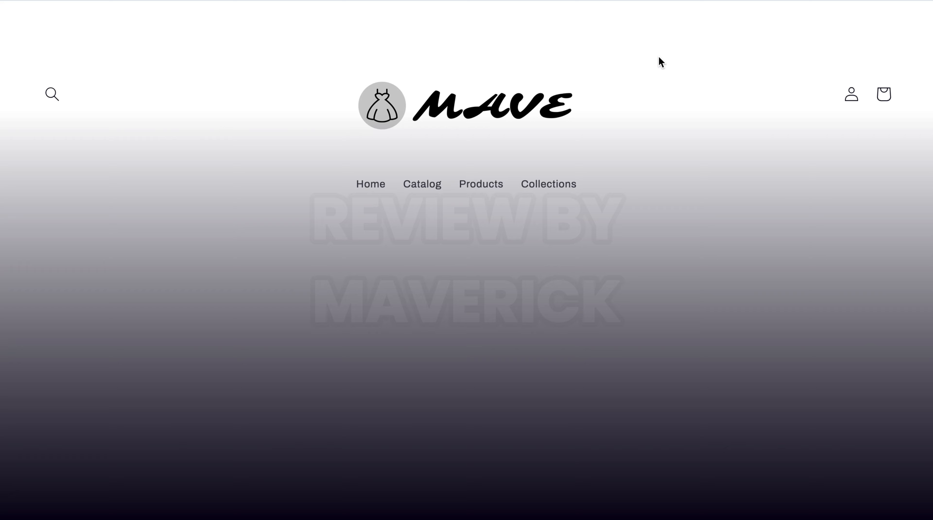
{"action": "scroll", "coordinate": [929, 136], "scroll_direction": "down", "scroll_amount": 10}
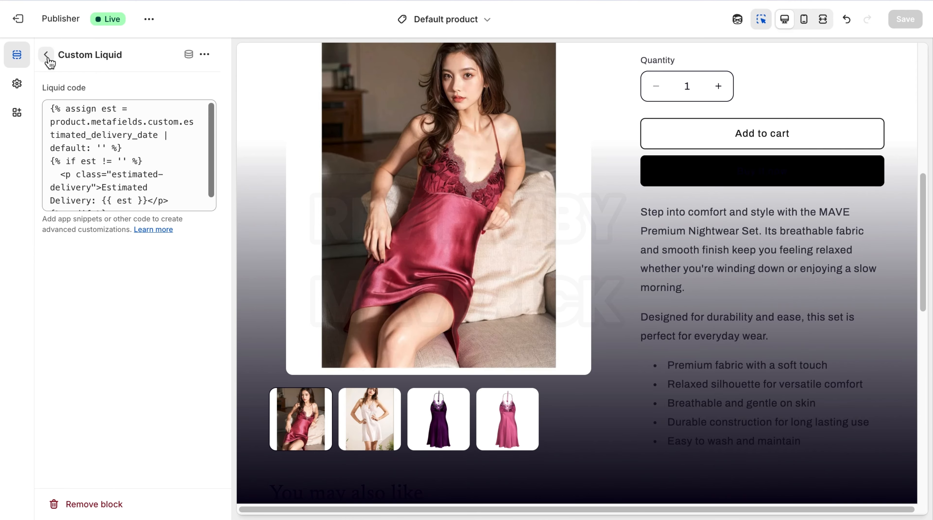
- In the Shopify theme editor, leave the Custom Liquid block's settings and move the block above Buy buttons in Product information
{"action": "left_click", "coordinate": [46, 56]}
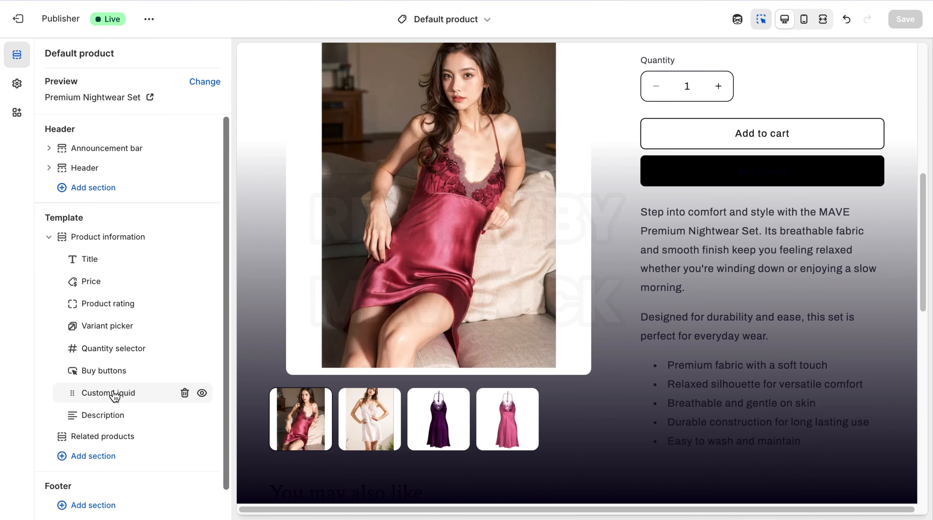
{"action": "left_click_drag", "start_coordinate": [111, 397], "coordinate": [94, 368]}
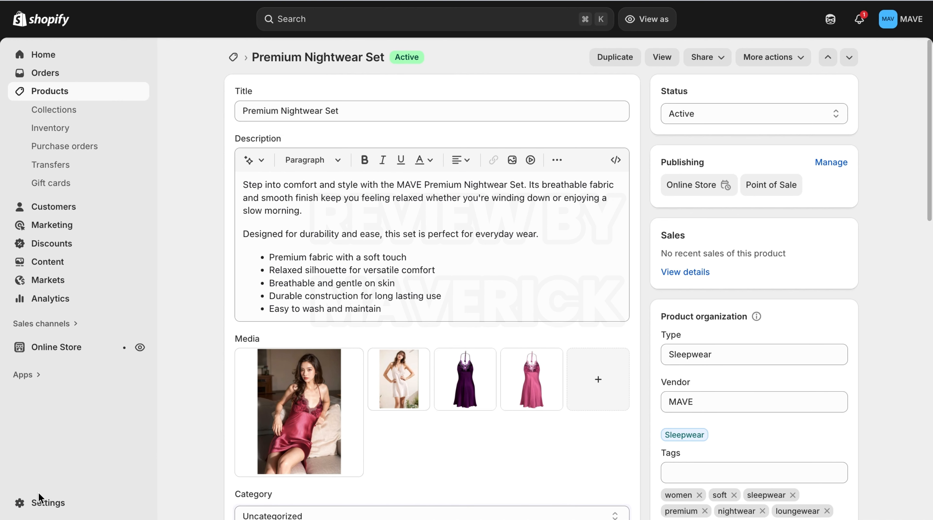
- Search the Shopify apps for "Estimated Delivery Date"
{"action": "left_click", "coordinate": [38, 379]}
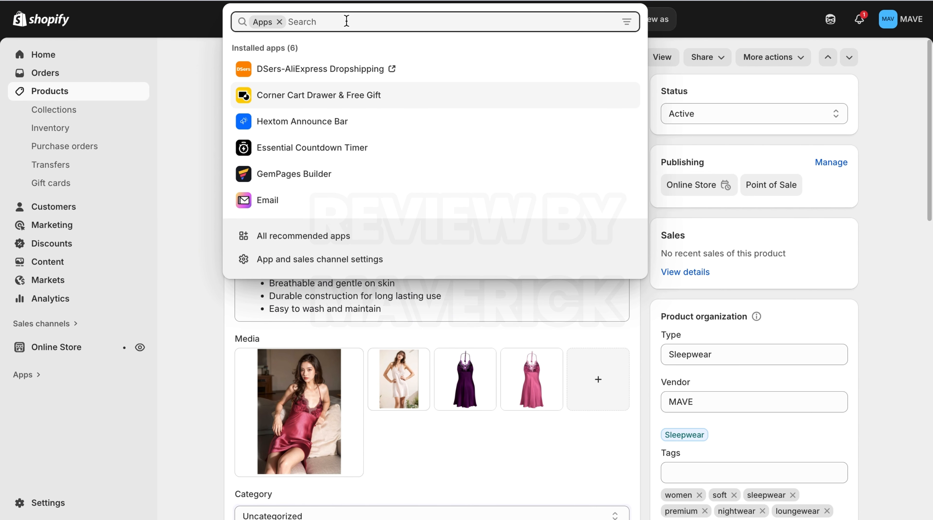
{"action": "type", "text": "Est"}
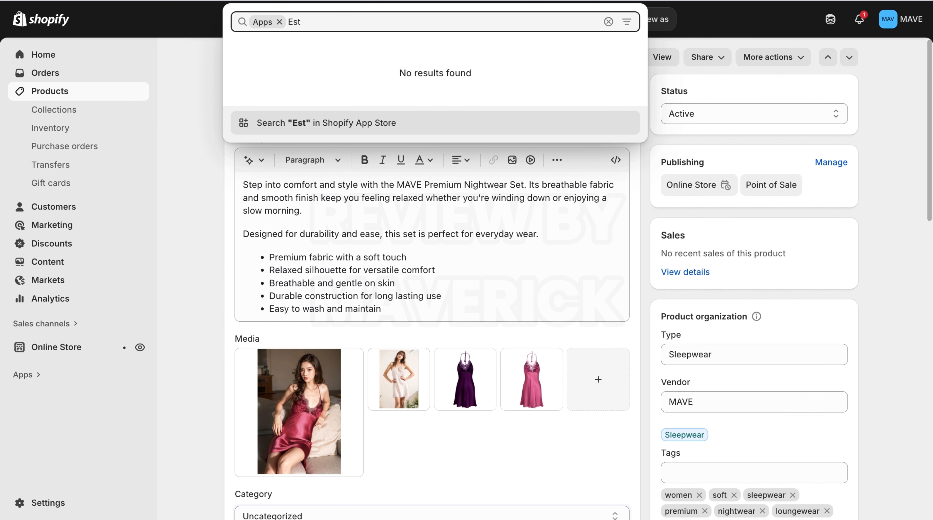
{"action": "type", "text": "imated Delive"}
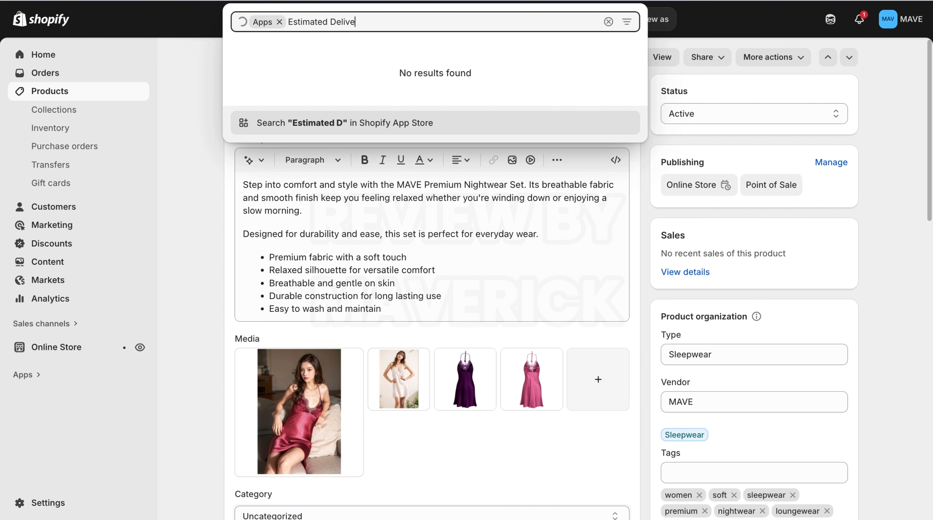
{"action": "type", "text": "ry Date"}
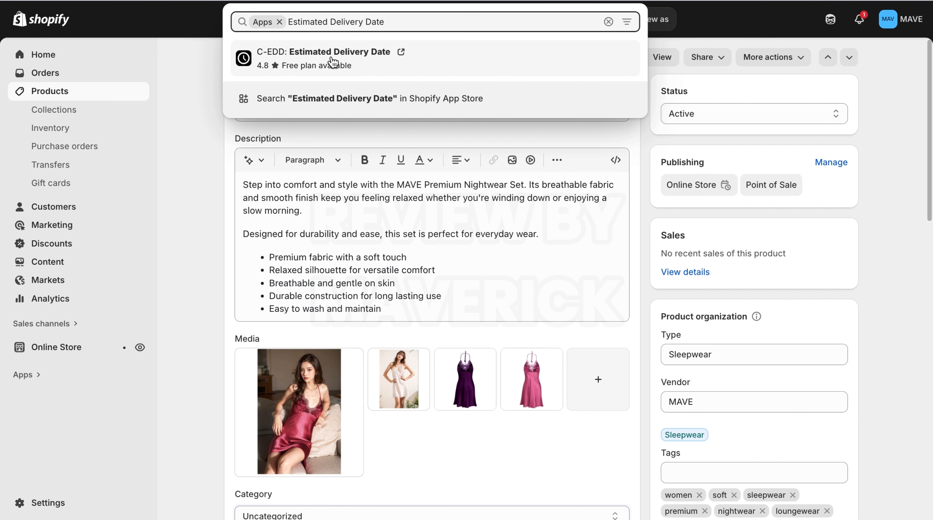
- Open the C-EDD: Estimated Delivery Date listing in the Shopify App Store and install the app on the store
{"action": "left_click", "coordinate": [350, 55]}
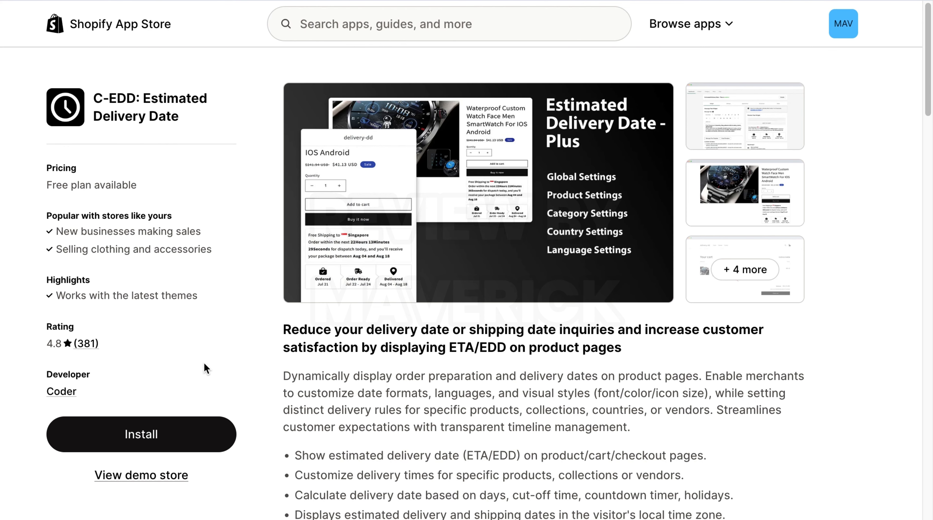
{"action": "left_click", "coordinate": [187, 430]}
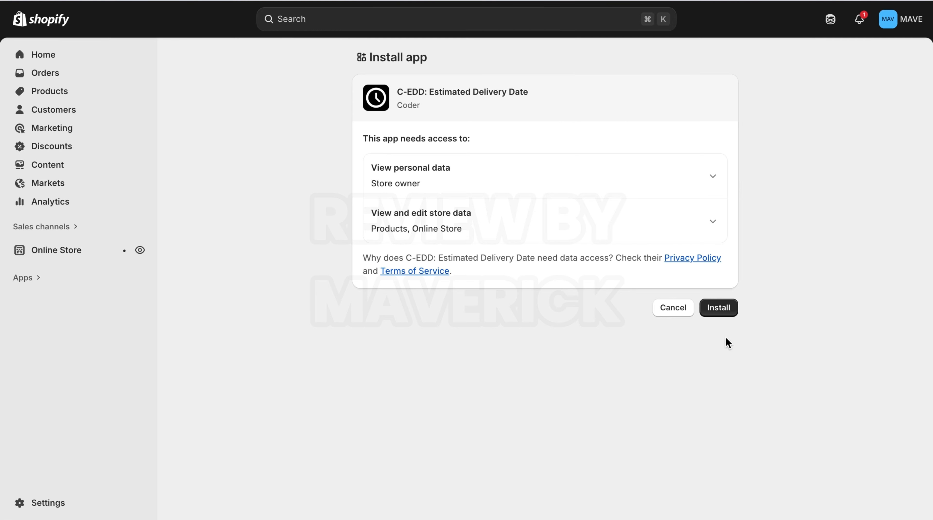
{"action": "left_click", "coordinate": [720, 314]}
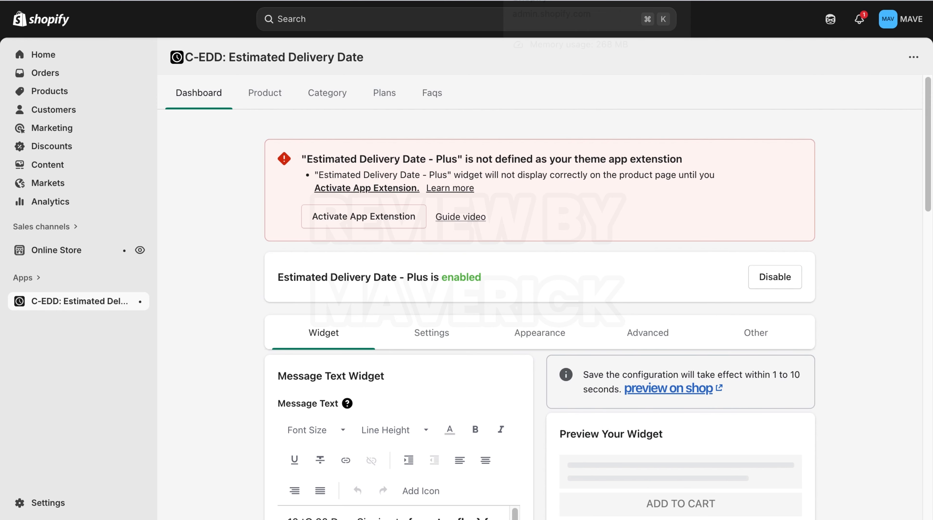
- Enable the EDD - Plus Init app embed in the theme editor, save the theme, and recheck the extension's activation in the C-EDD app
{"action": "left_click", "coordinate": [516, 0]}
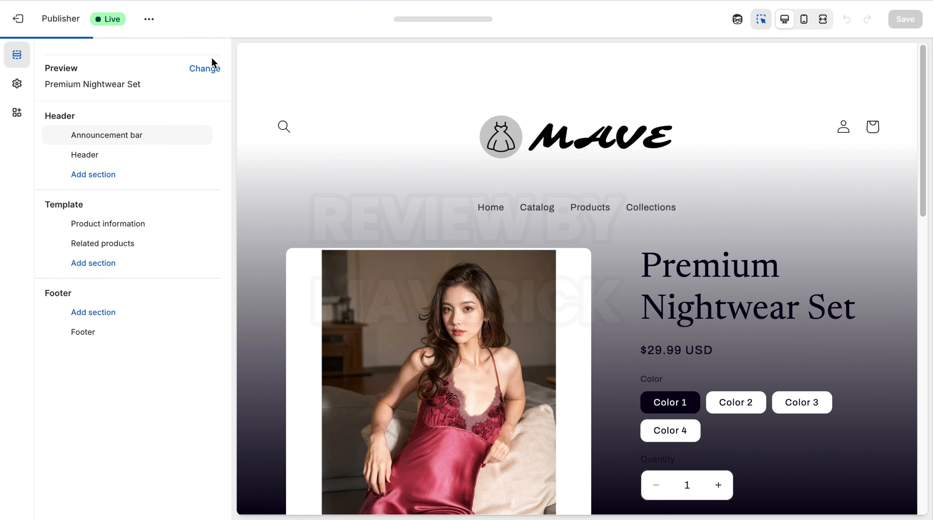
{"action": "left_click", "coordinate": [17, 113]}
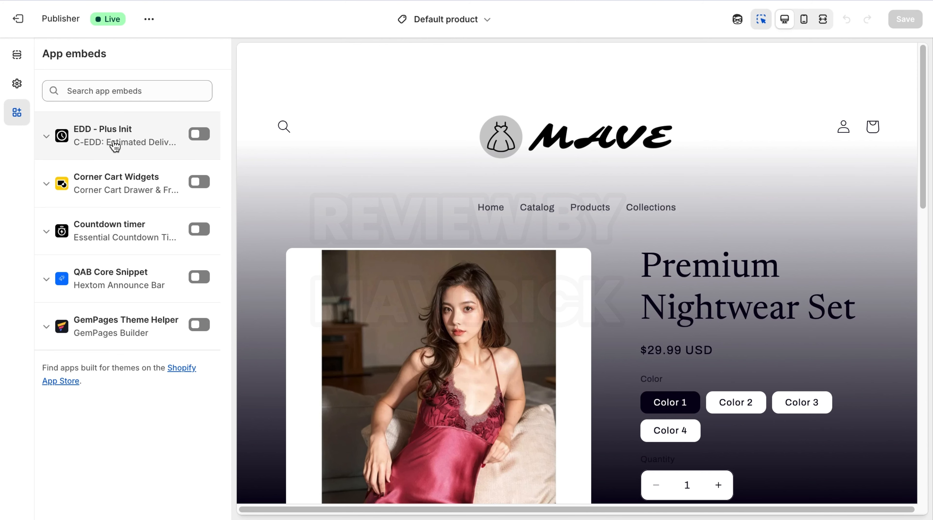
{"action": "left_click", "coordinate": [200, 139]}
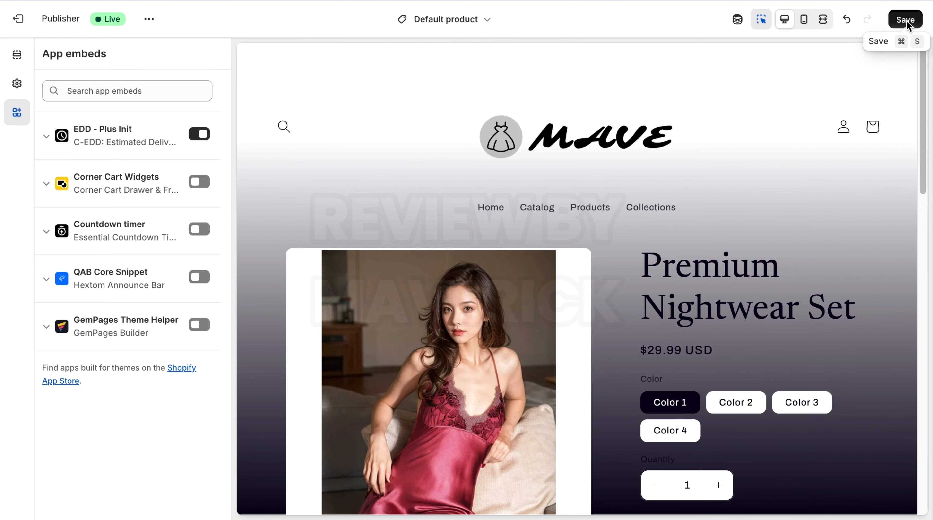
{"action": "left_click", "coordinate": [906, 21]}
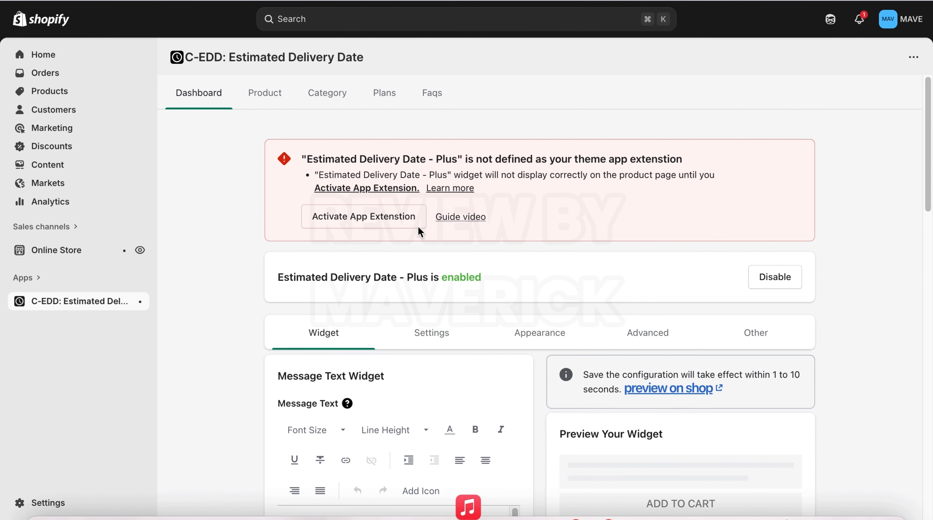
{"action": "left_click", "coordinate": [390, 222]}
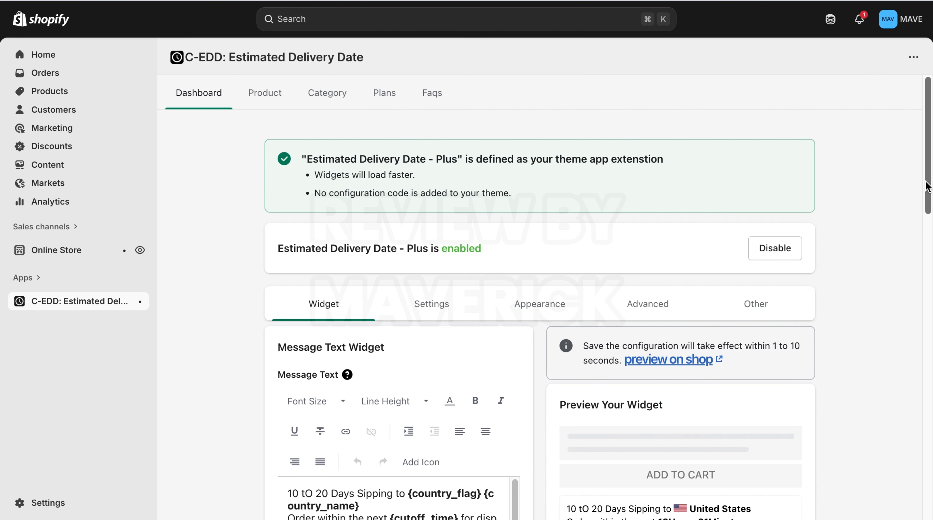
- Correct the capitalization of "To" between the day numbers in the Message Text Widget's first line
{"action": "scroll", "coordinate": [927, 187], "scroll_direction": "down", "scroll_amount": 7}
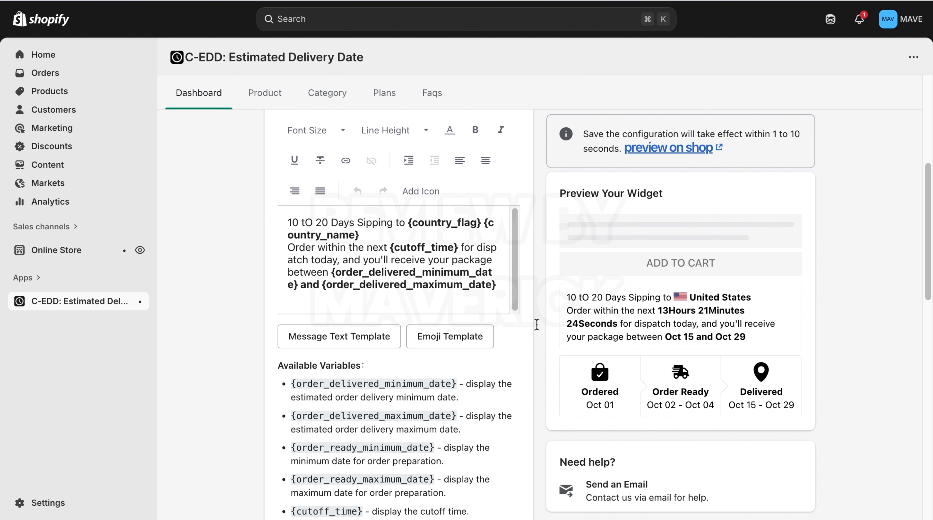
{"action": "left_click", "coordinate": [314, 222]}
{"action": "key", "text": "BackSpace"}
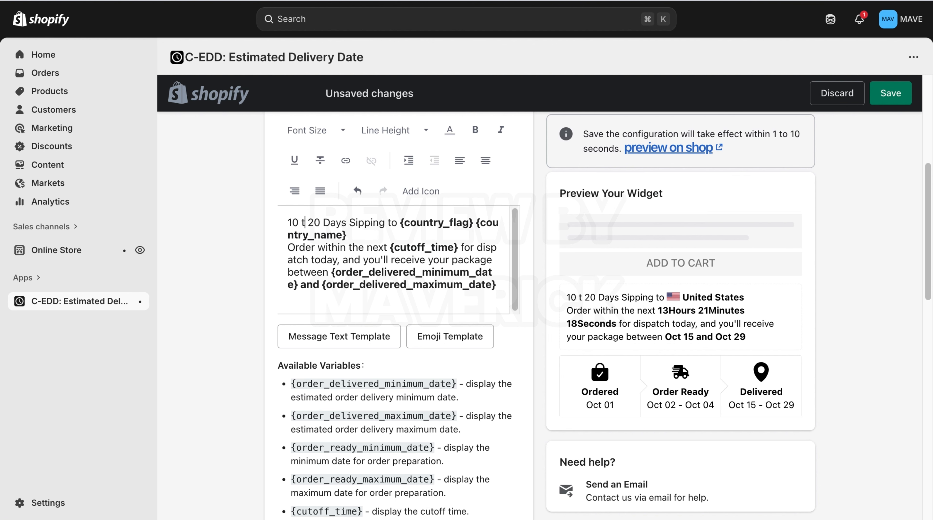
{"action": "key", "text": "BackSpace"}
{"action": "type", "text": "To"}
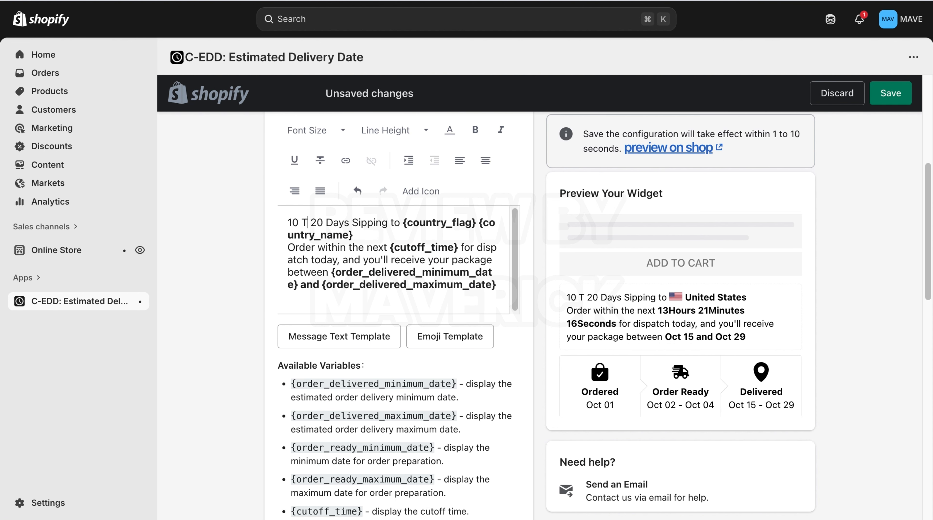
- Change the day range at the start of the widget's message text to "5 To 21 Days"
{"action": "left_click", "coordinate": [297, 222]}
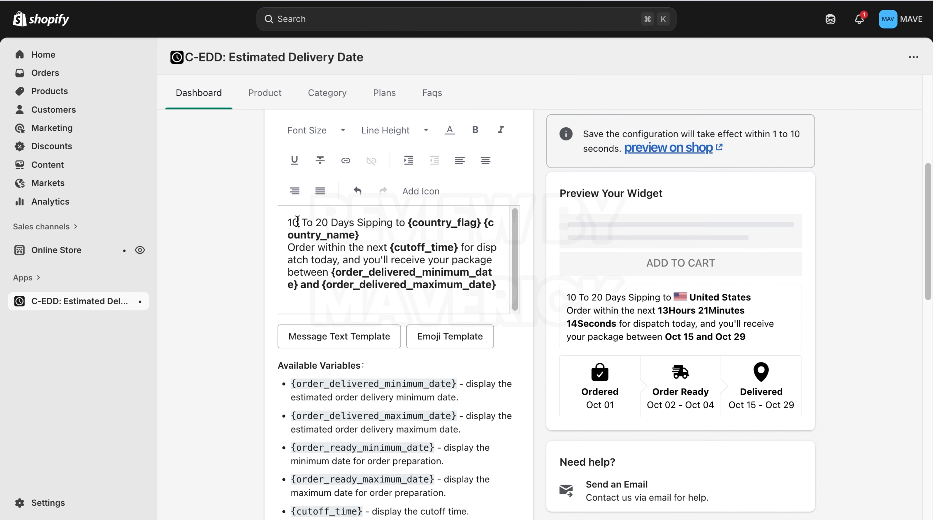
{"action": "key", "text": "BackSpace"}
{"action": "key", "text": "BackSpace"}
{"action": "type", "text": "5"}
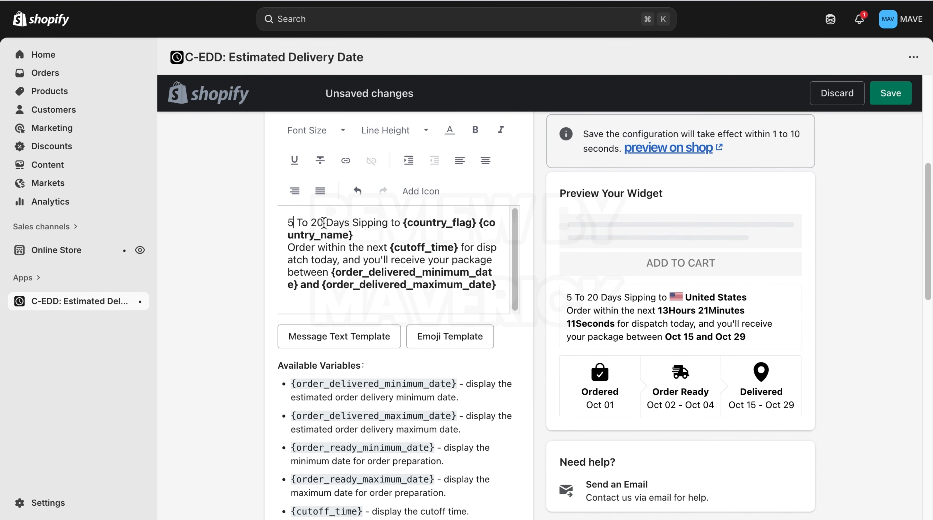
{"action": "left_click", "coordinate": [323, 222]}
{"action": "key", "text": "BackSpace"}
{"action": "type", "text": "1"}
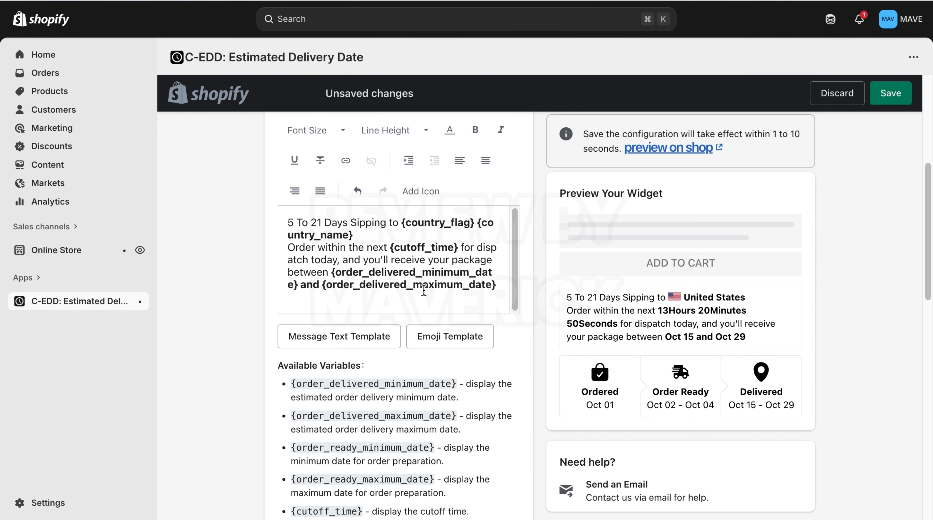
{"action": "left_click_drag", "start_coordinate": [496, 284], "coordinate": [393, 285]}
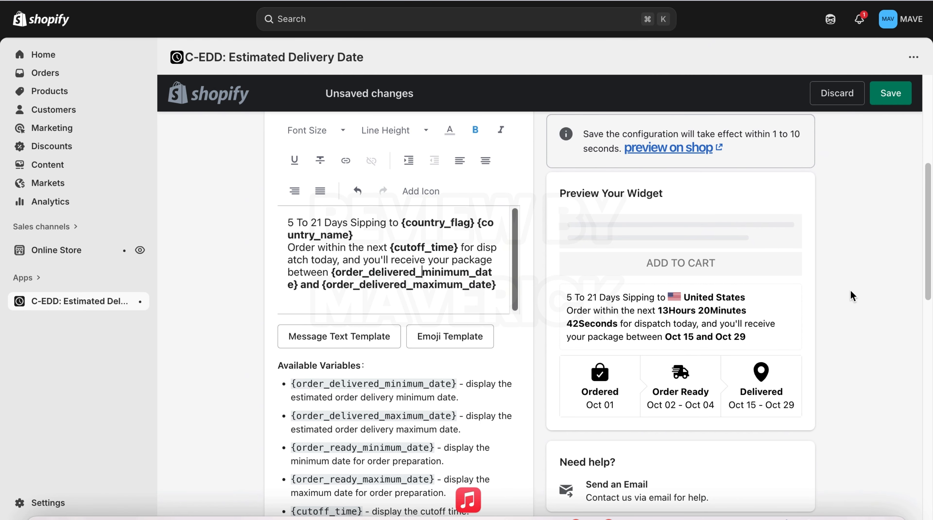
- Try the Custom message option for the out of stock message and set it back to None
{"action": "scroll", "coordinate": [923, 435], "scroll_direction": "down", "scroll_amount": 10}
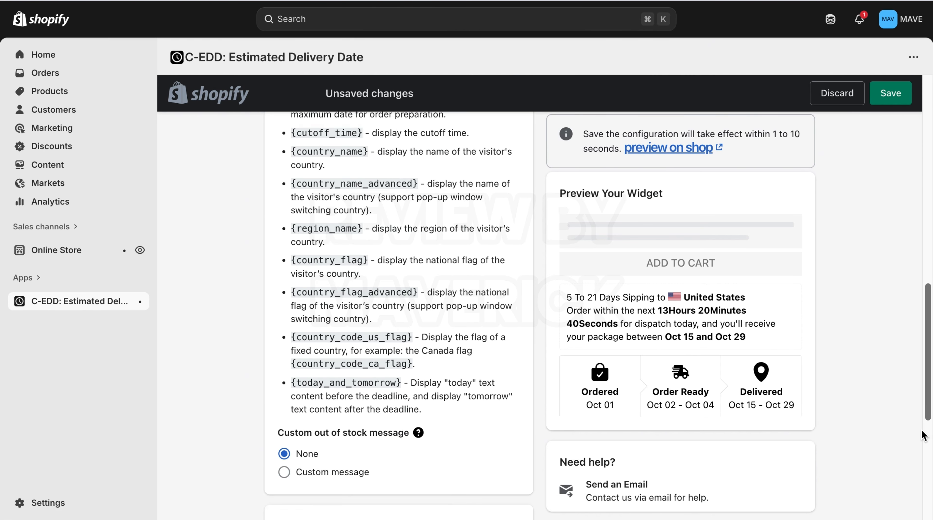
{"action": "scroll", "coordinate": [922, 435], "scroll_direction": "down", "scroll_amount": 7}
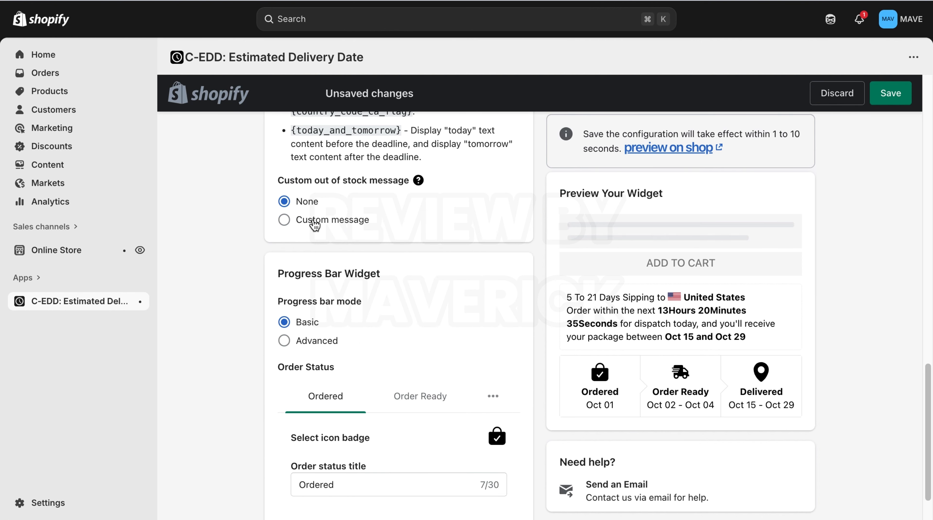
{"action": "left_click", "coordinate": [285, 220]}
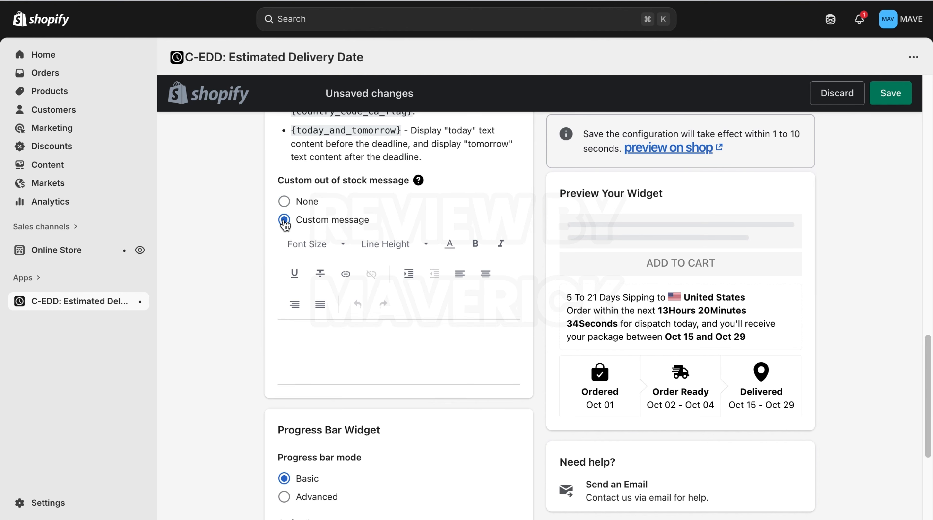
{"action": "left_click", "coordinate": [286, 203]}
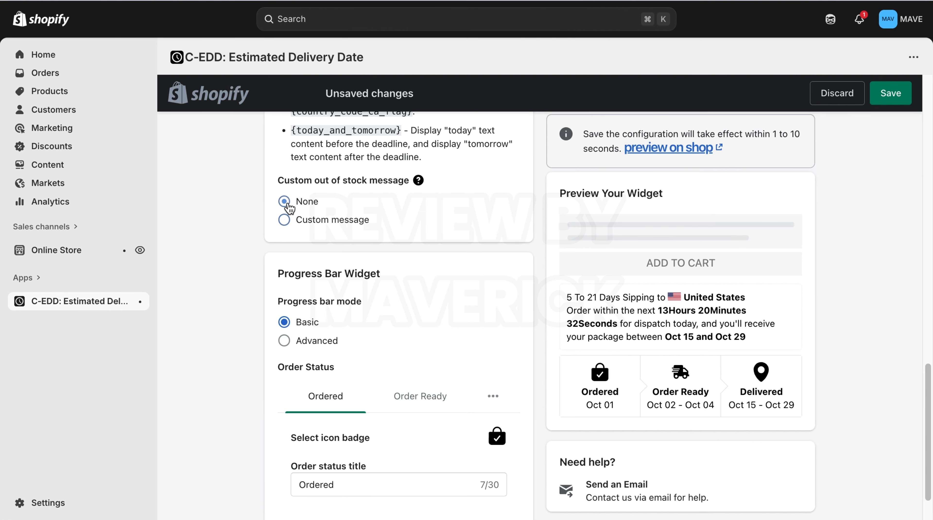
- Compare the Advanced and Basic progress bar modes in the widget preview, ending on Basic
{"action": "left_click", "coordinate": [285, 342]}
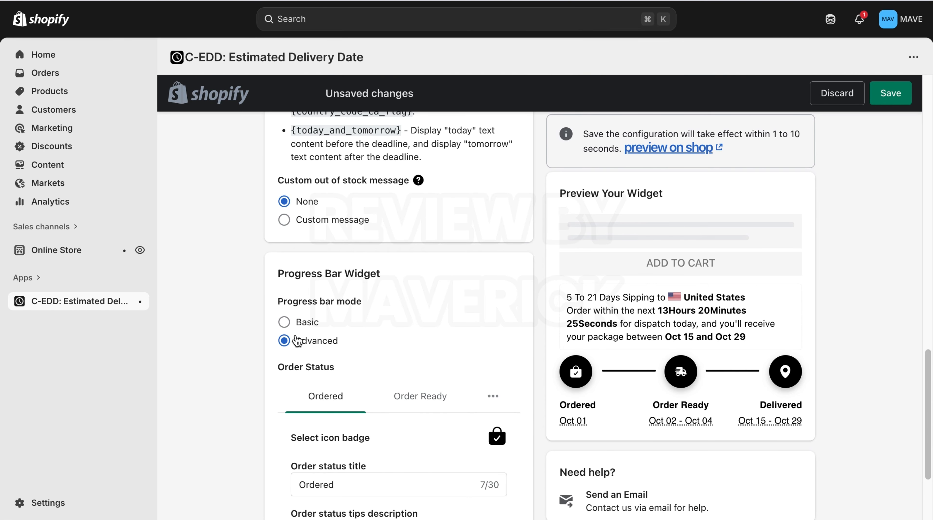
{"action": "left_click", "coordinate": [285, 322]}
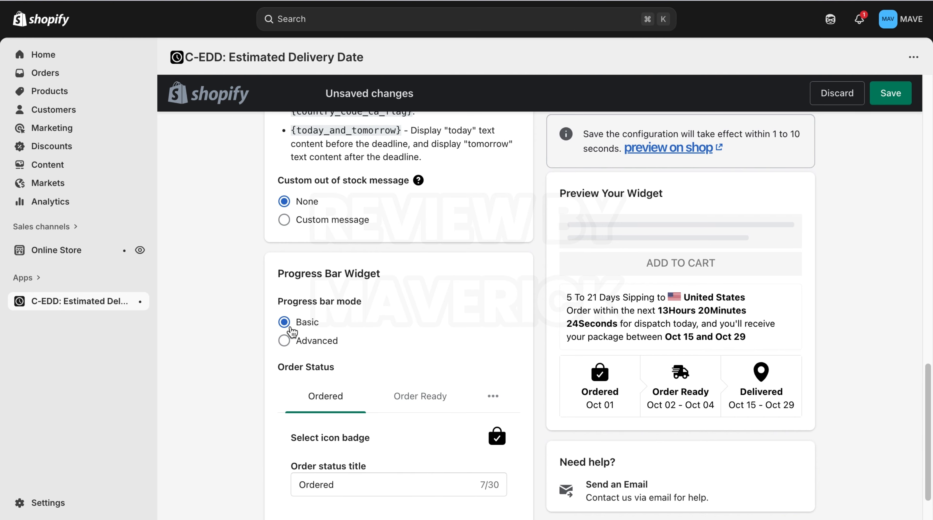
{"action": "left_click", "coordinate": [284, 344]}
{"action": "left_click", "coordinate": [286, 327]}
{"action": "left_click_drag", "start_coordinate": [927, 405], "coordinate": [927, 428]}
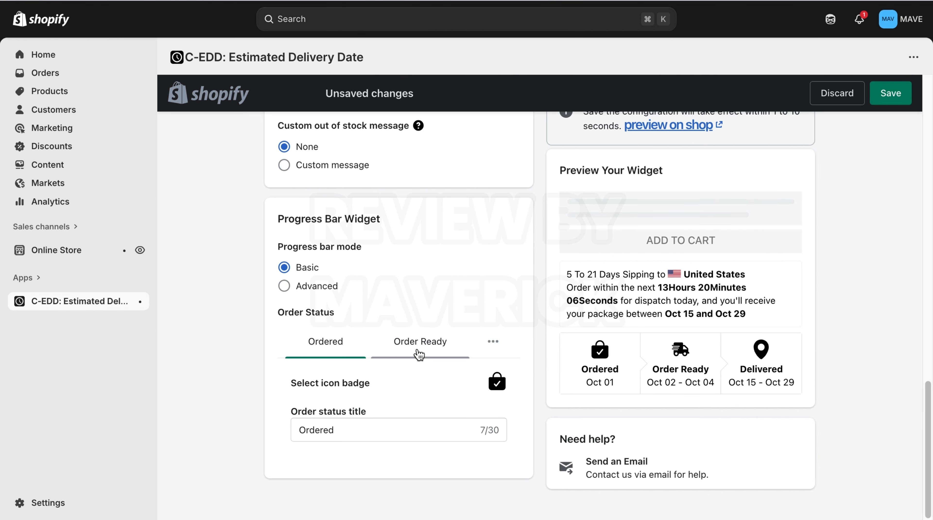
- In the widget's date range settings, add Sunday and Saturday to the order delivery working days
{"action": "left_click_drag", "start_coordinate": [926, 382], "coordinate": [926, 162]}
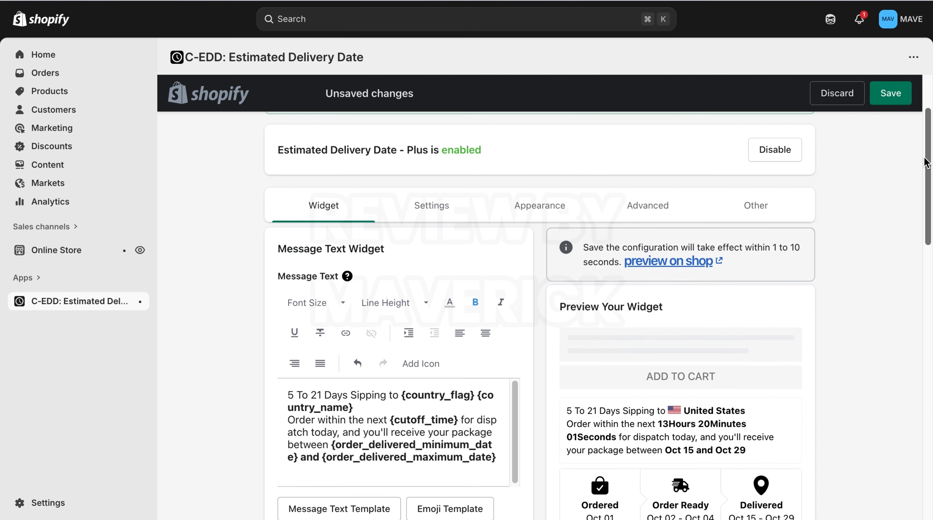
{"action": "left_click", "coordinate": [425, 217]}
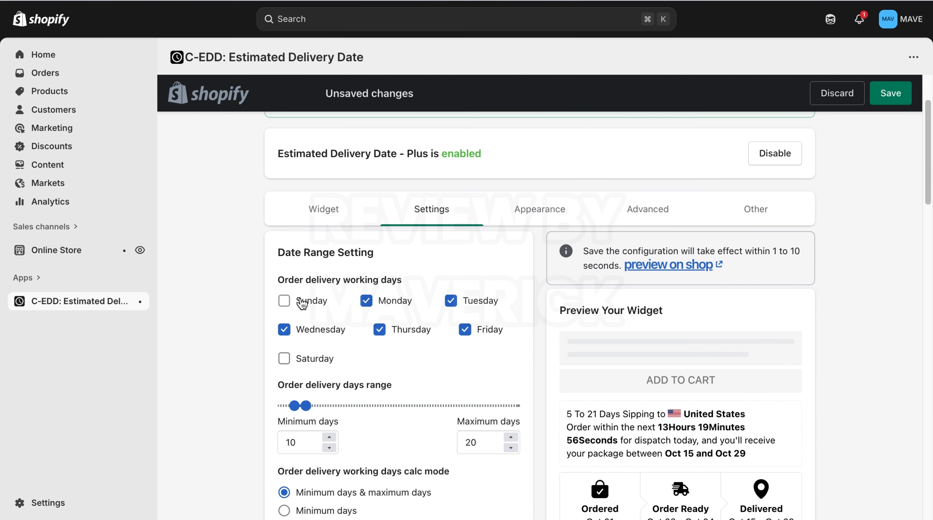
{"action": "left_click", "coordinate": [284, 301]}
{"action": "left_click", "coordinate": [284, 359]}
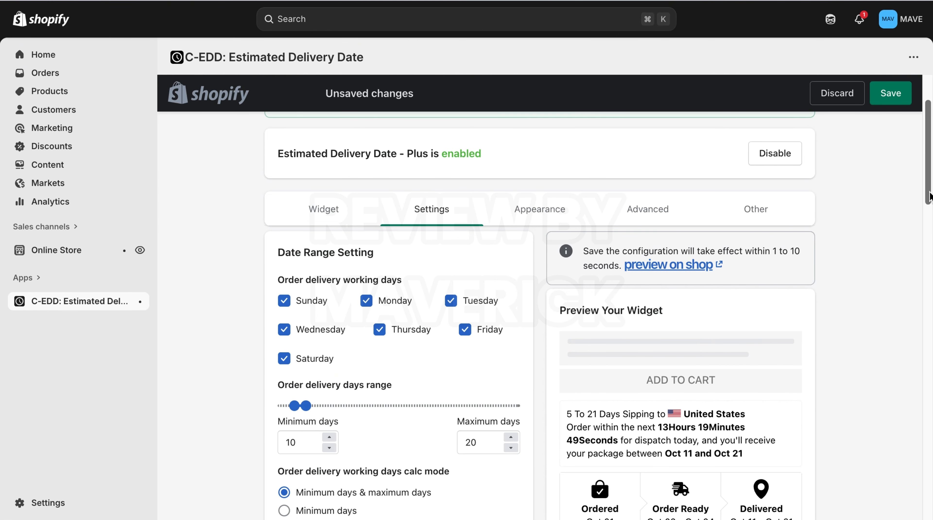
- Review the widget's date format, countdown format, cutoff time, timezone and countdown mode options without changing them
{"action": "scroll", "coordinate": [927, 233], "scroll_direction": "down", "scroll_amount": 7}
{"action": "left_click_drag", "start_coordinate": [929, 259], "coordinate": [922, 375]}
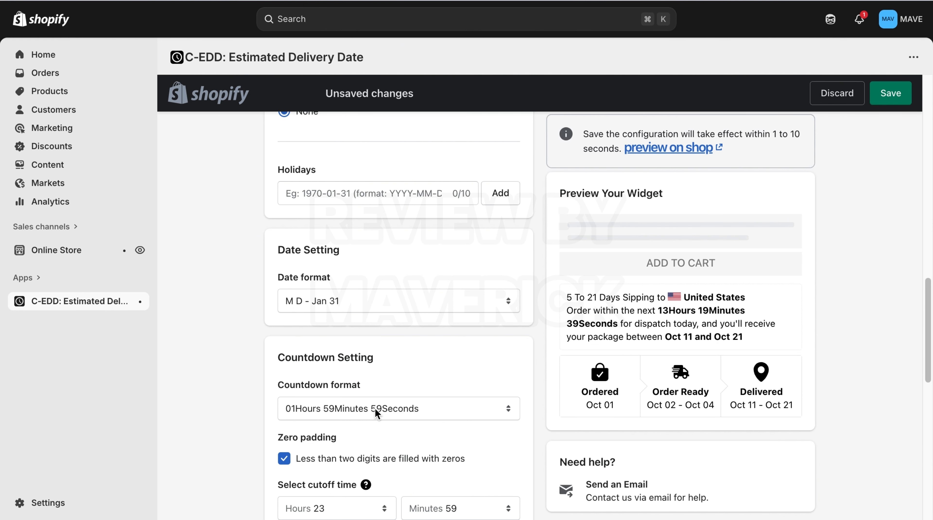
{"action": "left_click", "coordinate": [421, 405]}
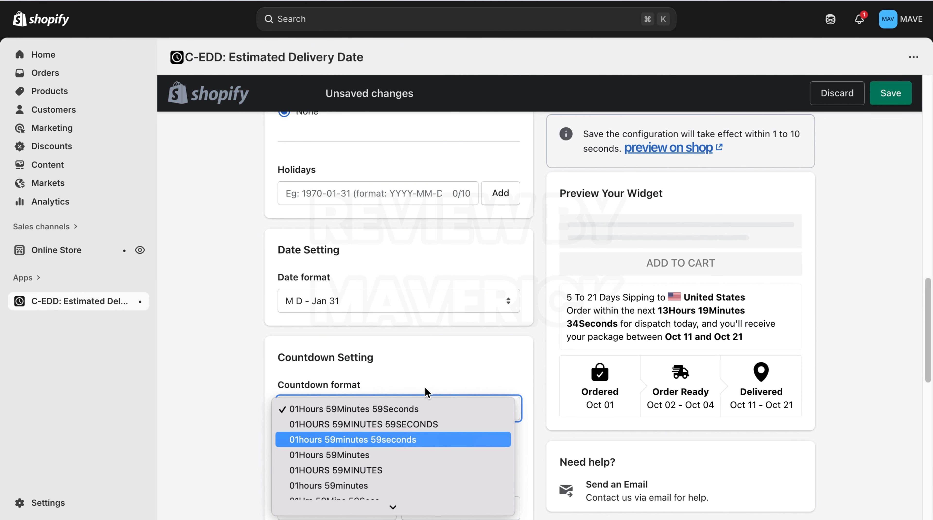
{"action": "left_click", "coordinate": [721, 328]}
{"action": "left_click_drag", "start_coordinate": [926, 317], "coordinate": [925, 390]}
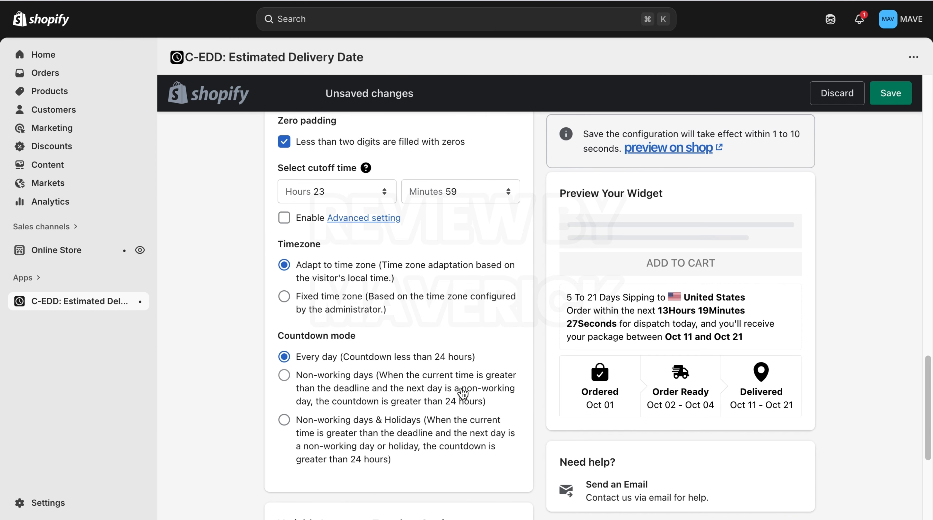
{"action": "left_click_drag", "start_coordinate": [925, 376], "coordinate": [909, 121]}
{"action": "scroll", "coordinate": [908, 121], "scroll_direction": "down", "scroll_amount": 3}
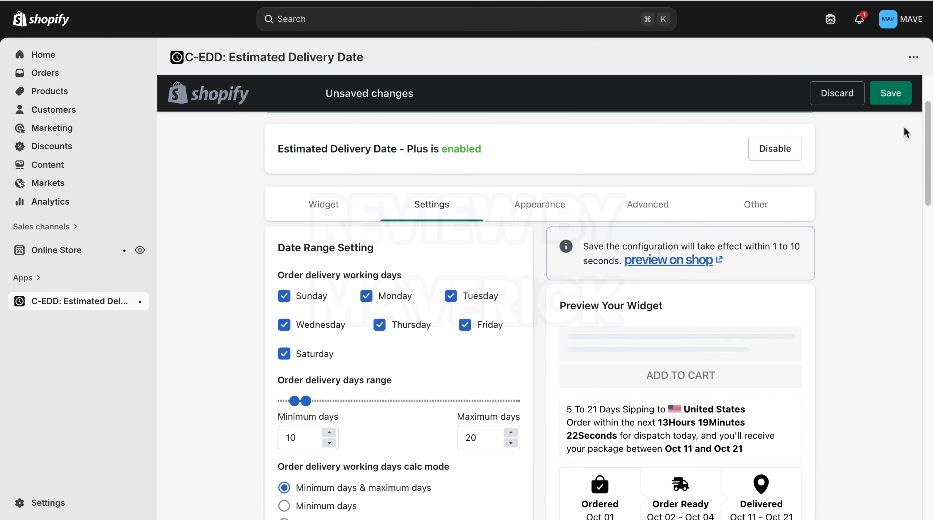
- In the widget's appearance settings, try the placement position above "ADD TO CART" and set it back to below
{"action": "left_click", "coordinate": [553, 211]}
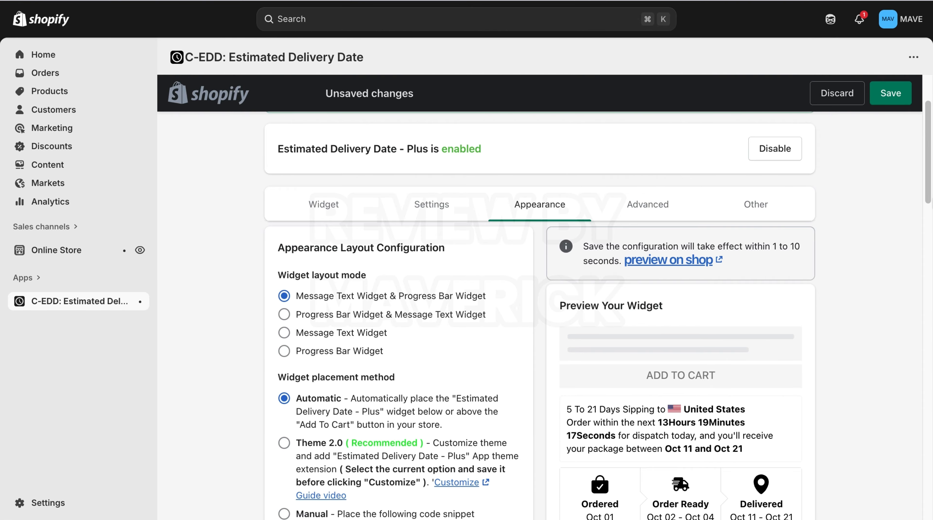
{"action": "left_click_drag", "start_coordinate": [930, 196], "coordinate": [930, 284]}
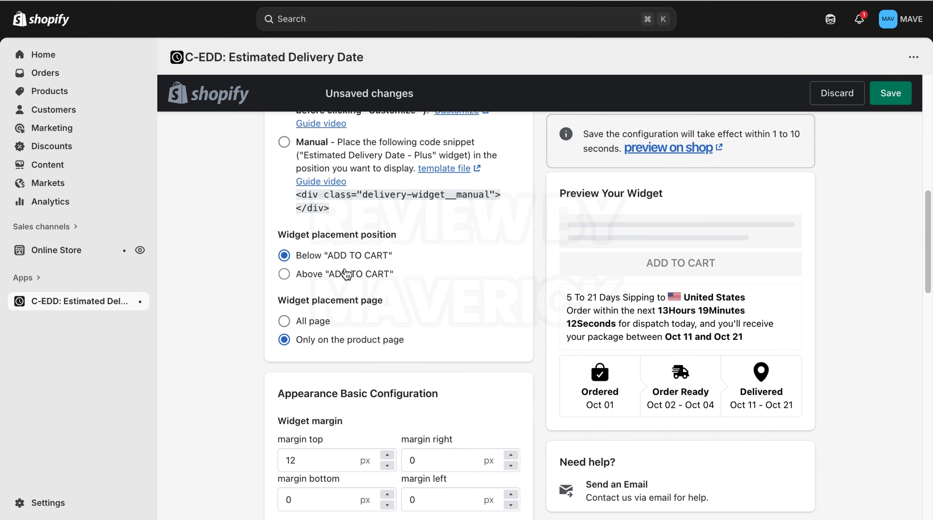
{"action": "left_click", "coordinate": [287, 275]}
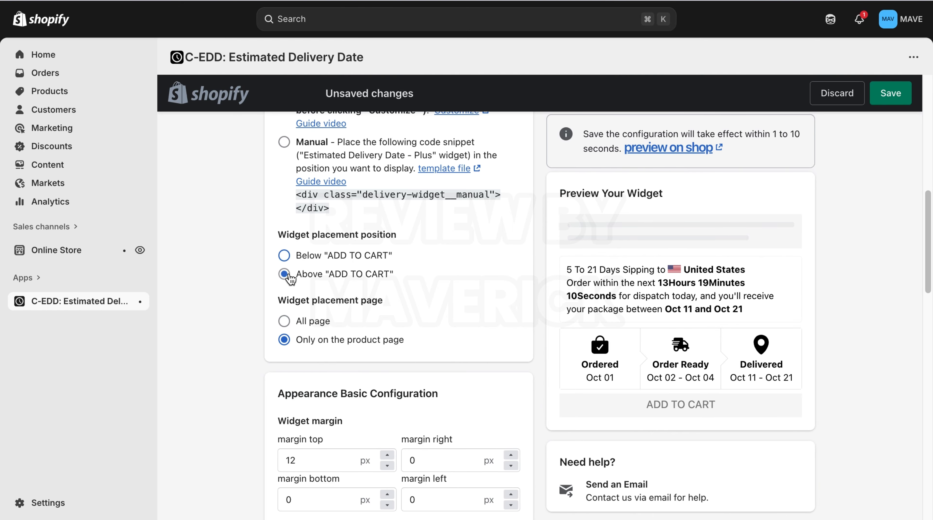
{"action": "left_click", "coordinate": [291, 258]}
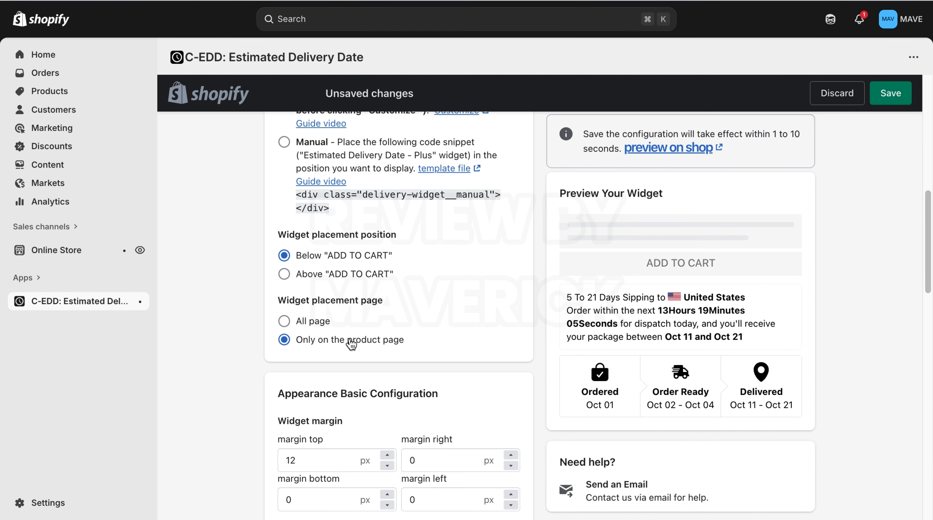
- Review the widget's advanced product, category and cart/checkout configuration and its custom CSS option without changing them
{"action": "left_click_drag", "start_coordinate": [928, 268], "coordinate": [929, 175]}
{"action": "left_click", "coordinate": [646, 257]}
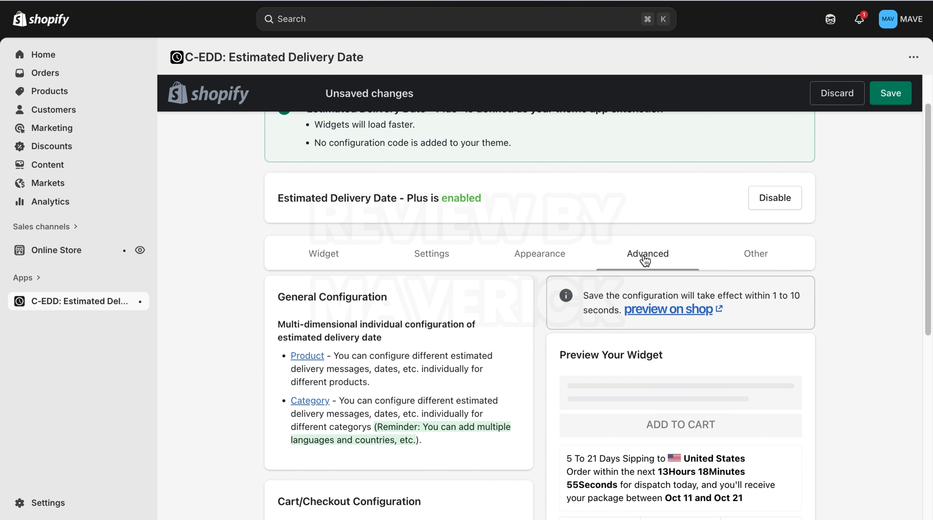
{"action": "left_click_drag", "start_coordinate": [927, 276], "coordinate": [925, 429]}
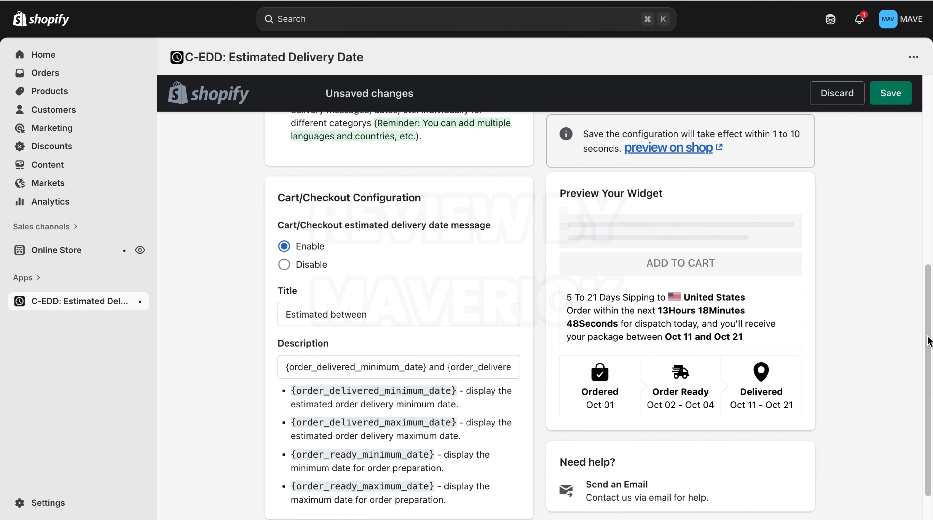
{"action": "scroll", "coordinate": [927, 342], "scroll_direction": "up", "scroll_amount": 5}
{"action": "left_click", "coordinate": [767, 257]}
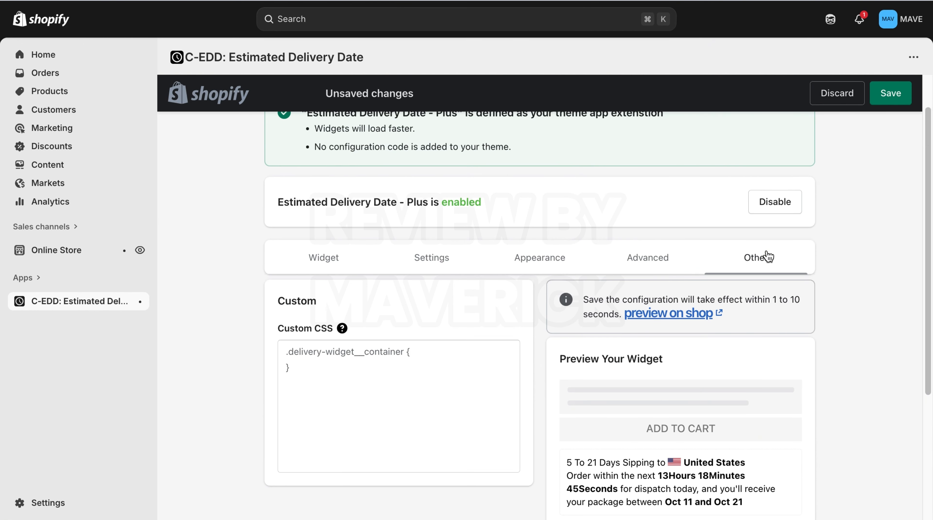
- Return to the message text widget settings and save the delivery date configuration
{"action": "left_click", "coordinate": [358, 269]}
{"action": "left_click", "coordinate": [888, 96]}
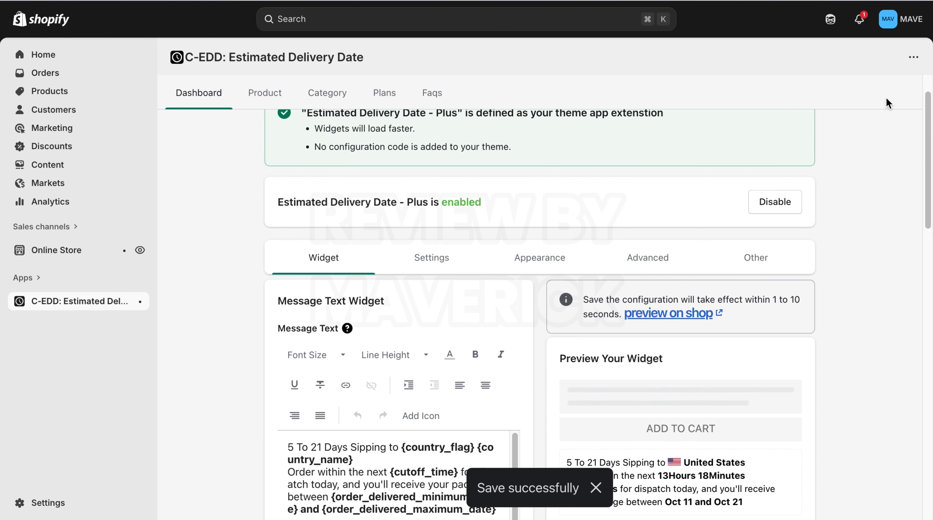
{"action": "scroll", "coordinate": [491, 184], "scroll_direction": "up", "scroll_amount": 2}
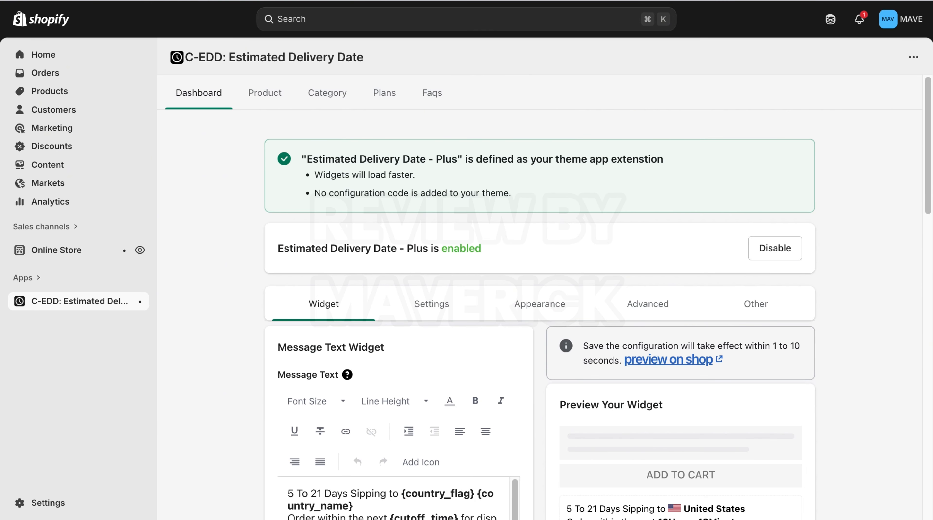
- Check the EDD - Plus Init app embed in the theme editor, view the Premium Nightwear Set product, and return to the C-EDD dashboard
{"action": "left_click", "coordinate": [510, 1]}
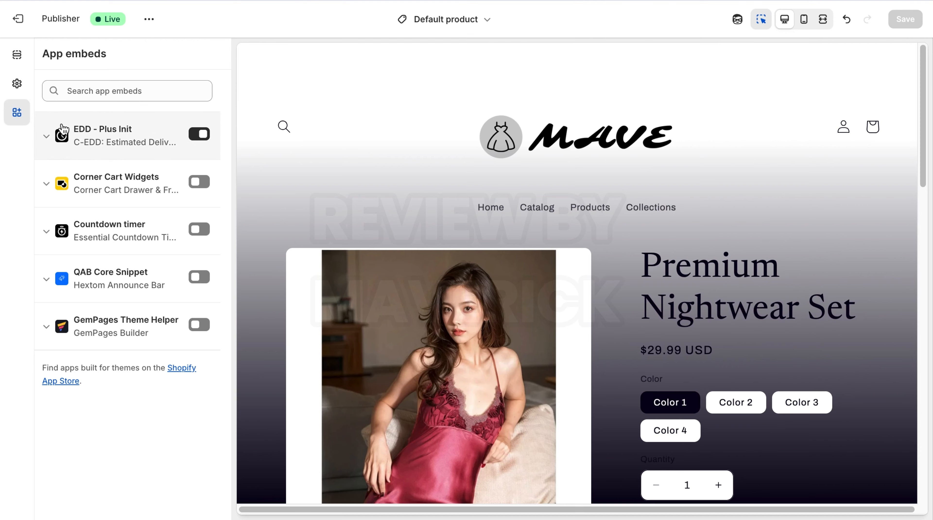
{"action": "left_click", "coordinate": [198, 135]}
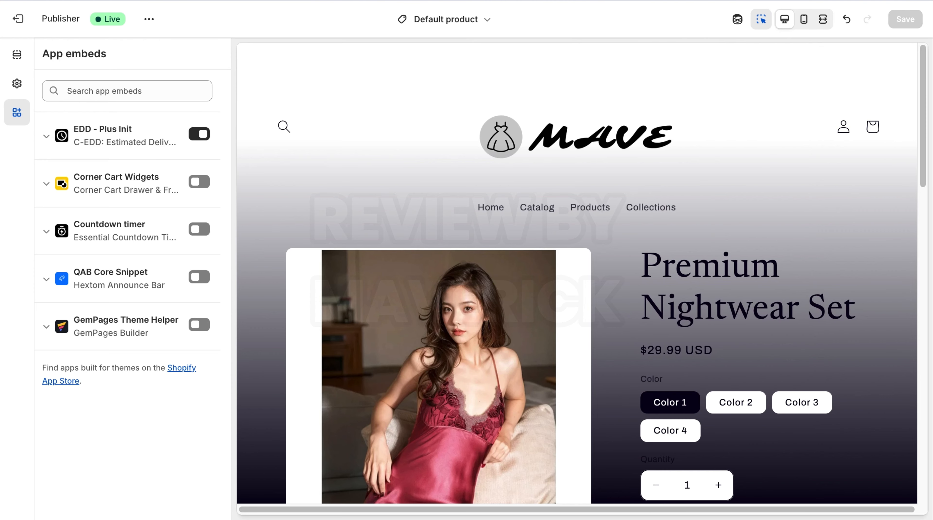
{"action": "left_click", "coordinate": [433, 1]}
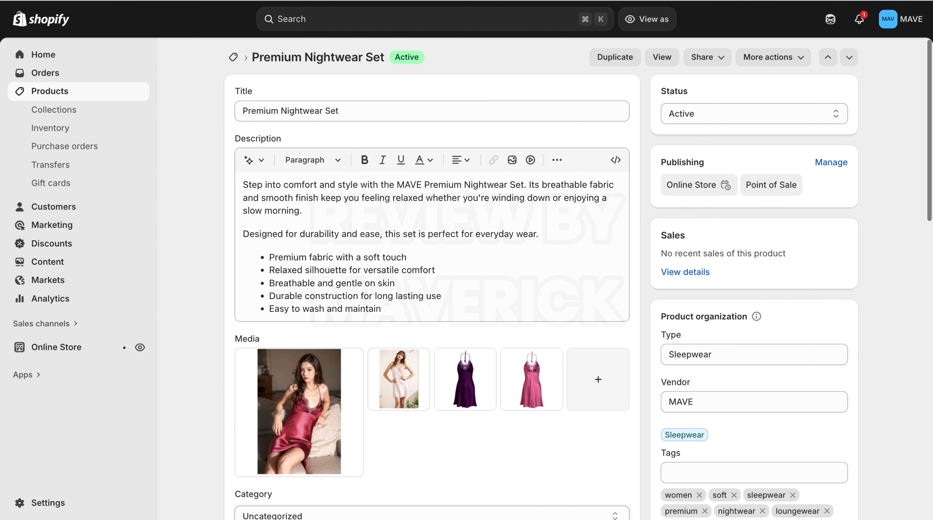
{"action": "left_click", "coordinate": [485, 0]}
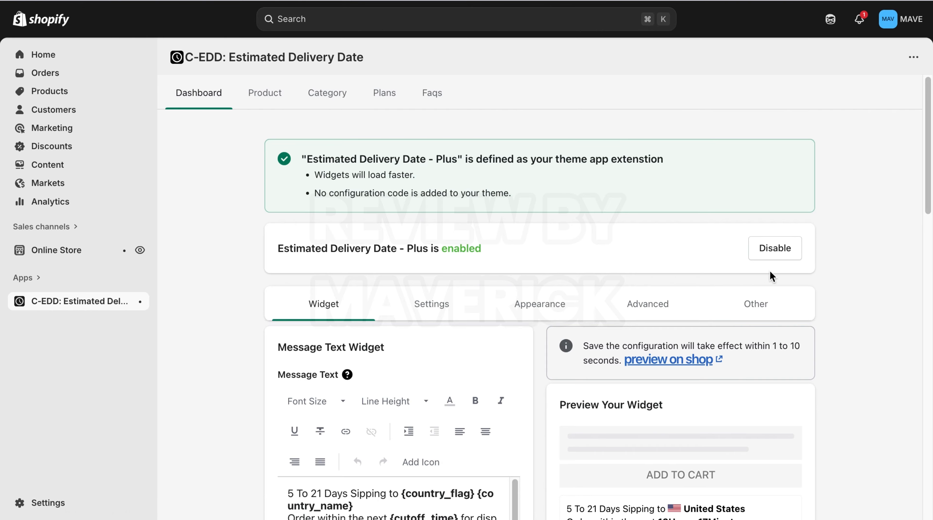
- Disable the Estimated Delivery Date - Plus widget for the store and enable it again
{"action": "left_click", "coordinate": [776, 248]}
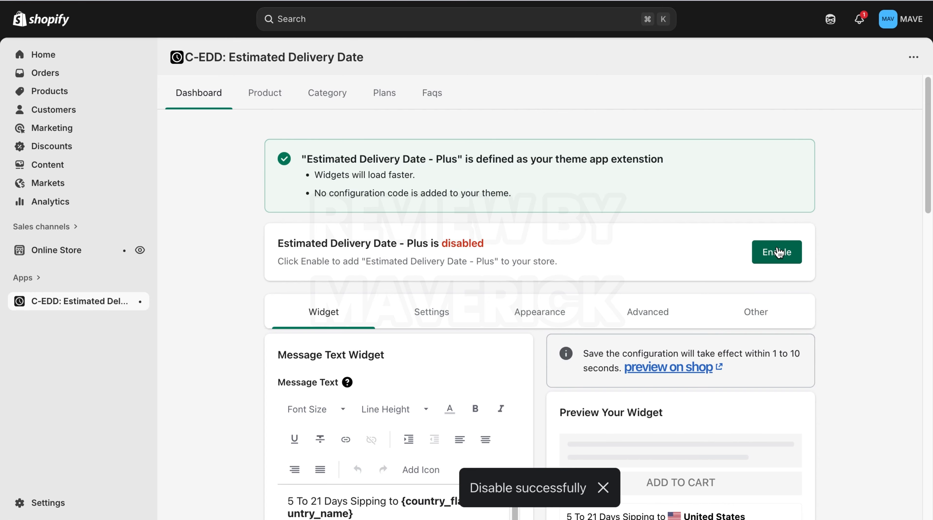
{"action": "left_click", "coordinate": [778, 252]}
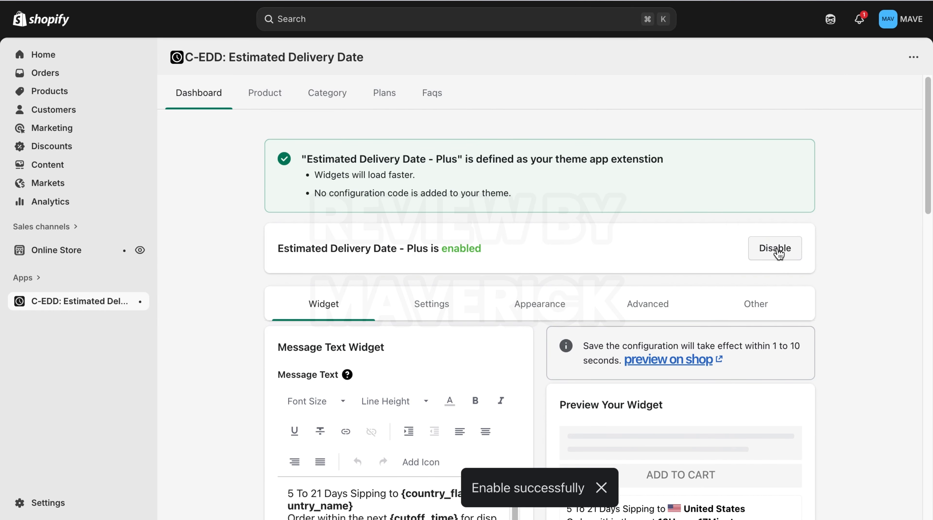
{"action": "scroll", "coordinate": [765, 236], "scroll_direction": "down", "scroll_amount": 10}
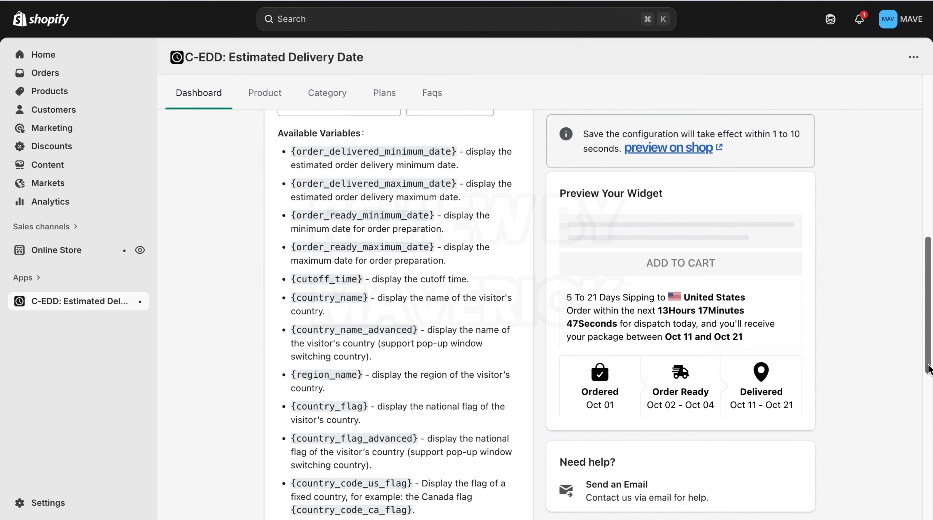